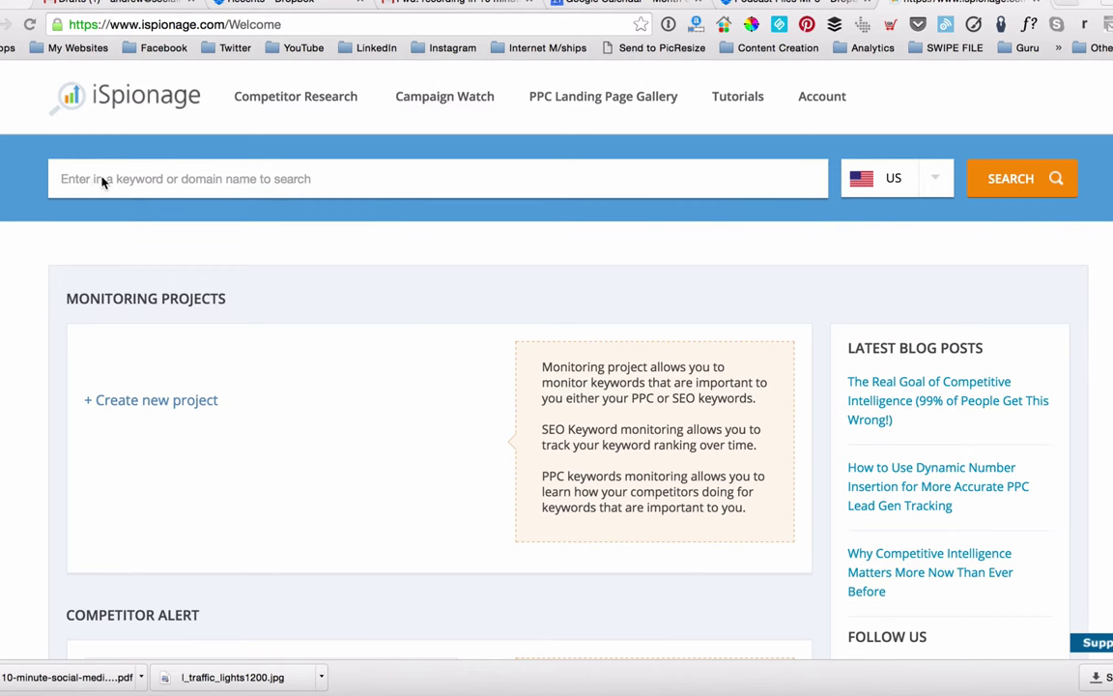
pyautogui.click(126, 182)
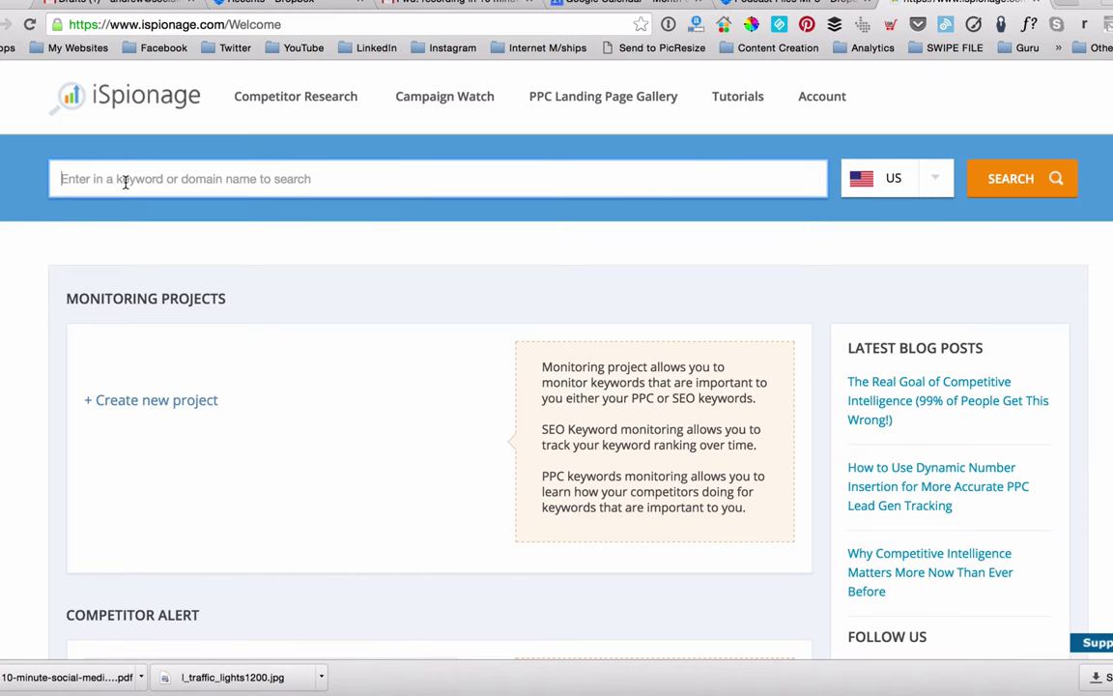
pyautogui.write('www')
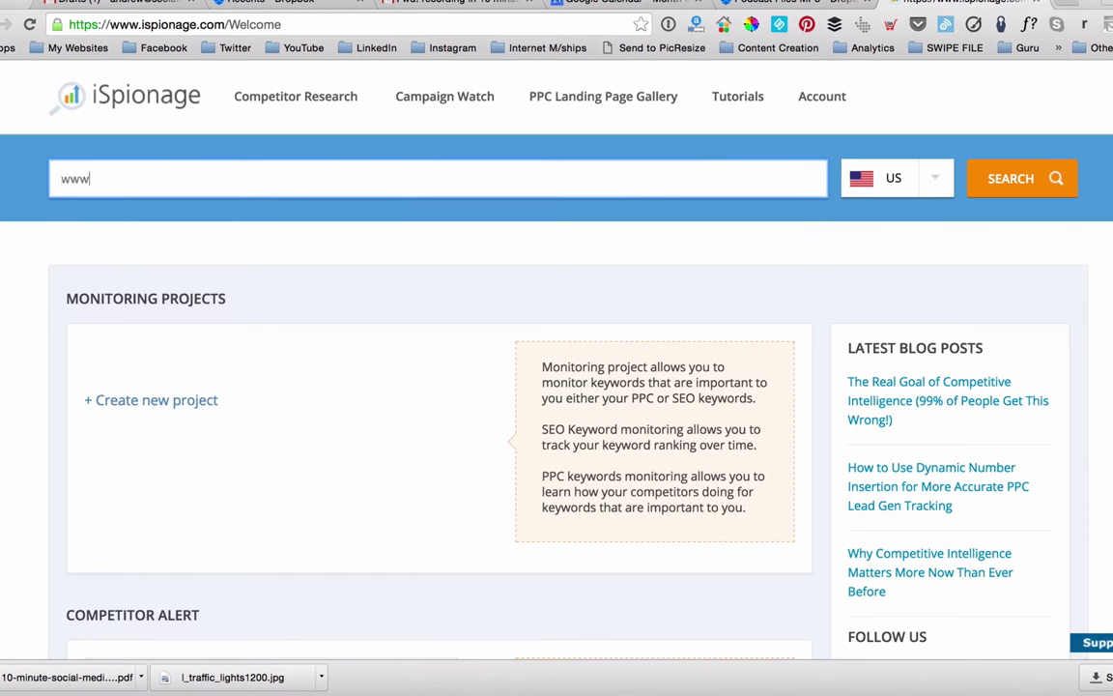
pyautogui.write('.')
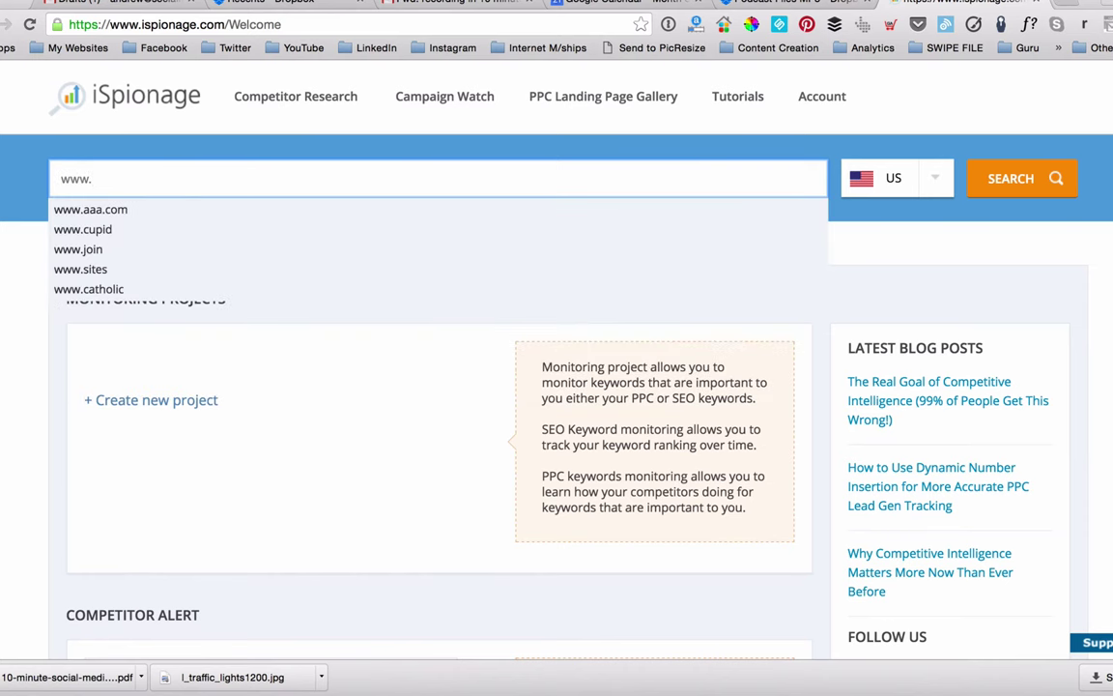
pyautogui.write('digitalmar')
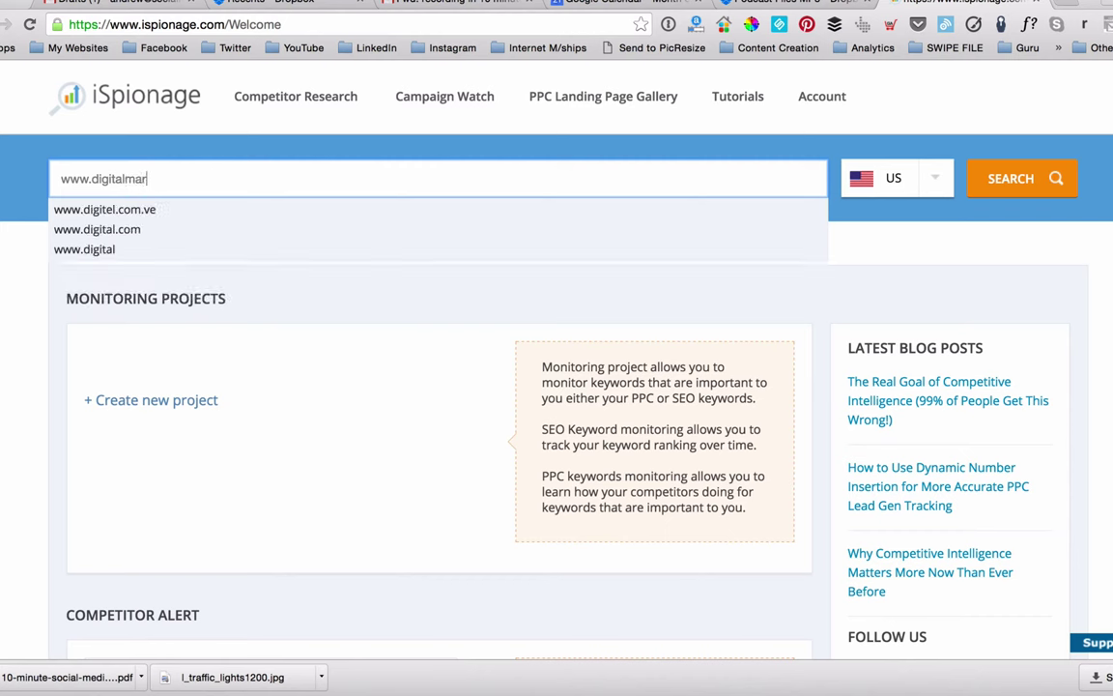
pyautogui.write('keter.com')
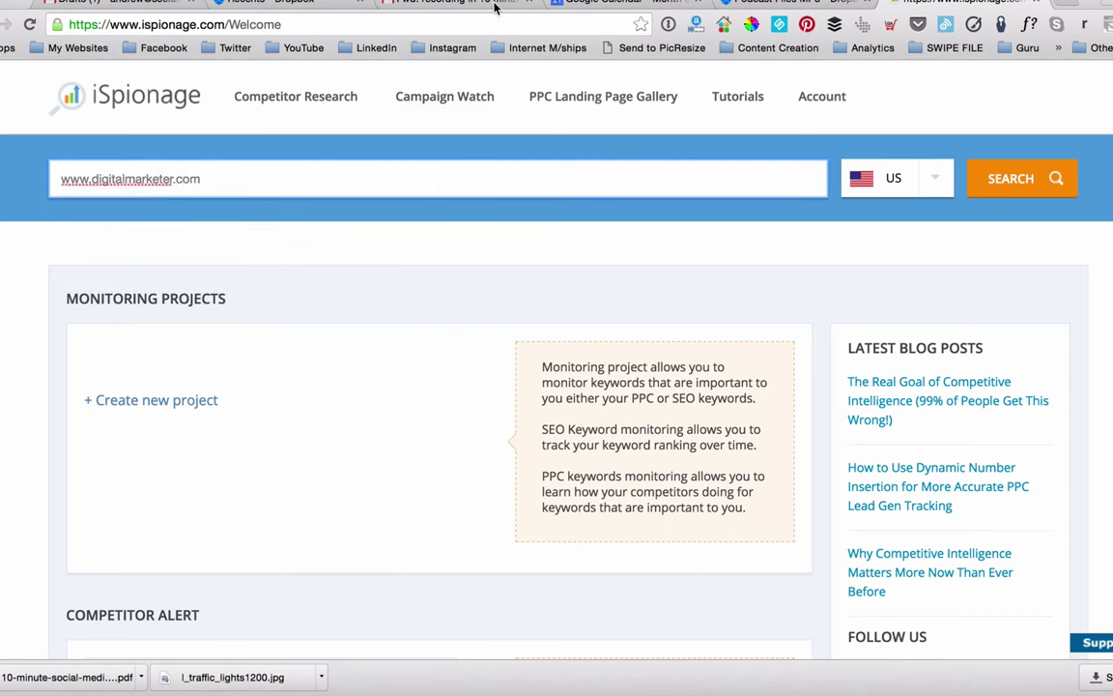
pyautogui.click(995, 177)
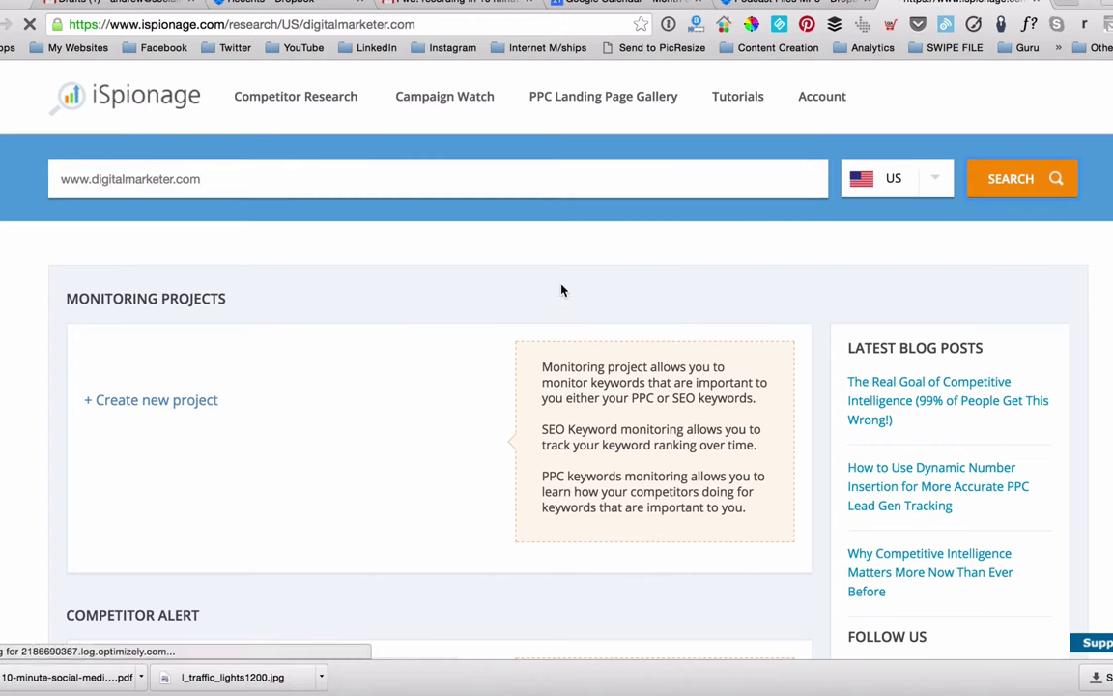
# Review the domain's estimated last-month PPC stats, monthly budget and PPC keywords chart in the summary
pyautogui.scroll(-2, 241, 367)
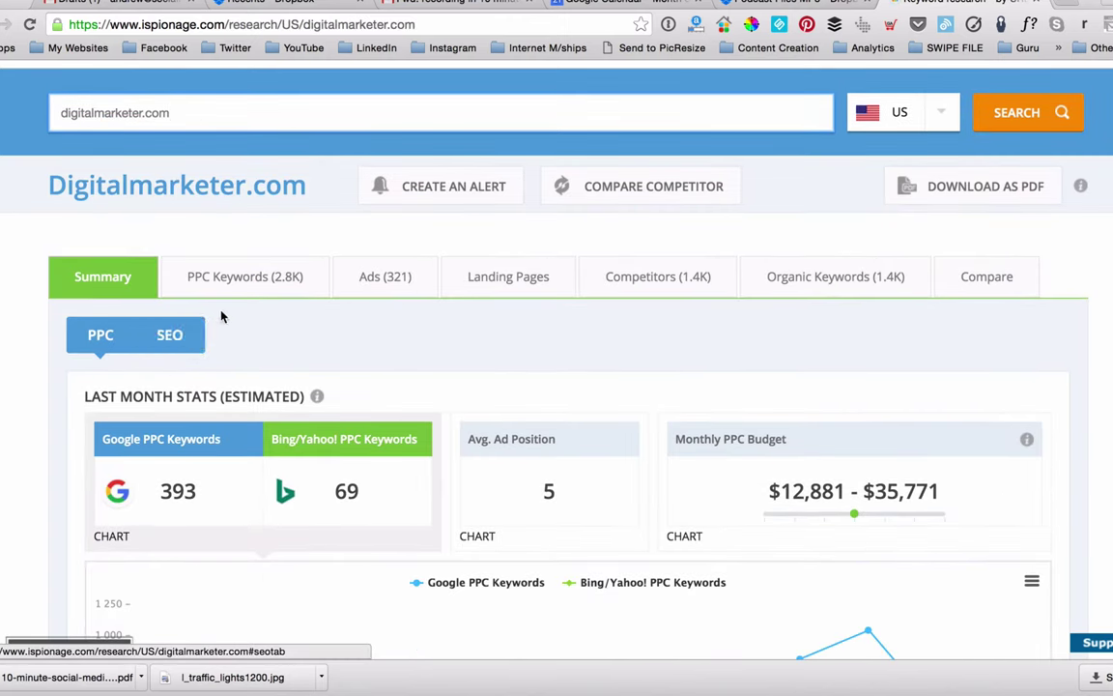
pyautogui.scroll(2, 87, 306)
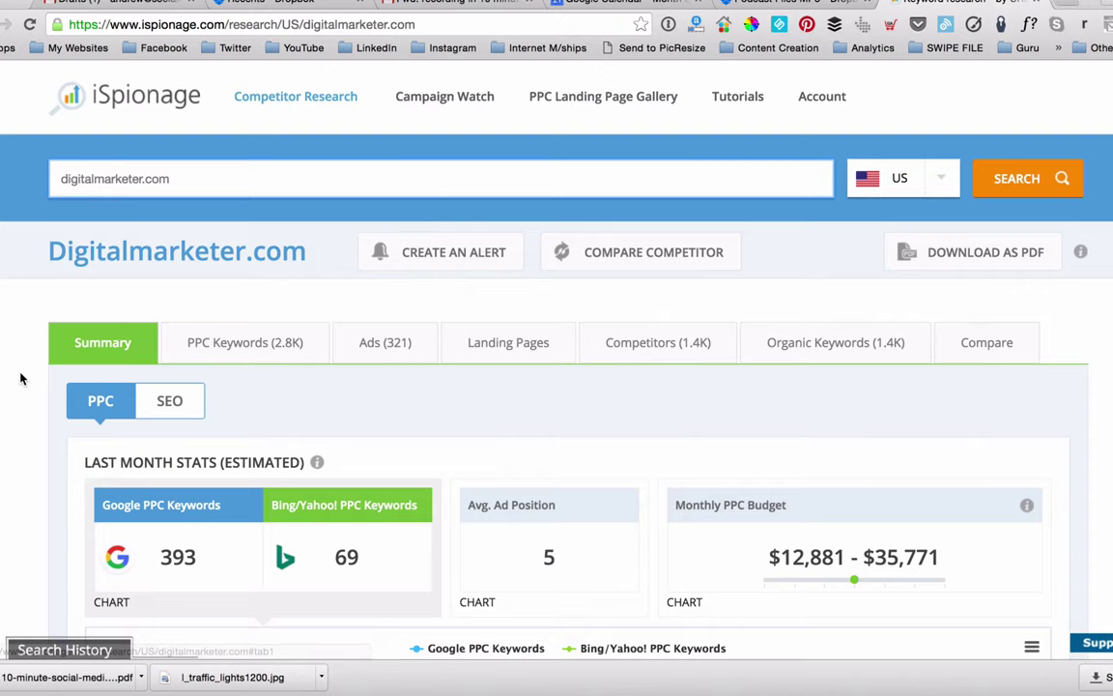
pyautogui.scroll(-1, 21, 379)
pyautogui.scroll(-5, 21, 379)
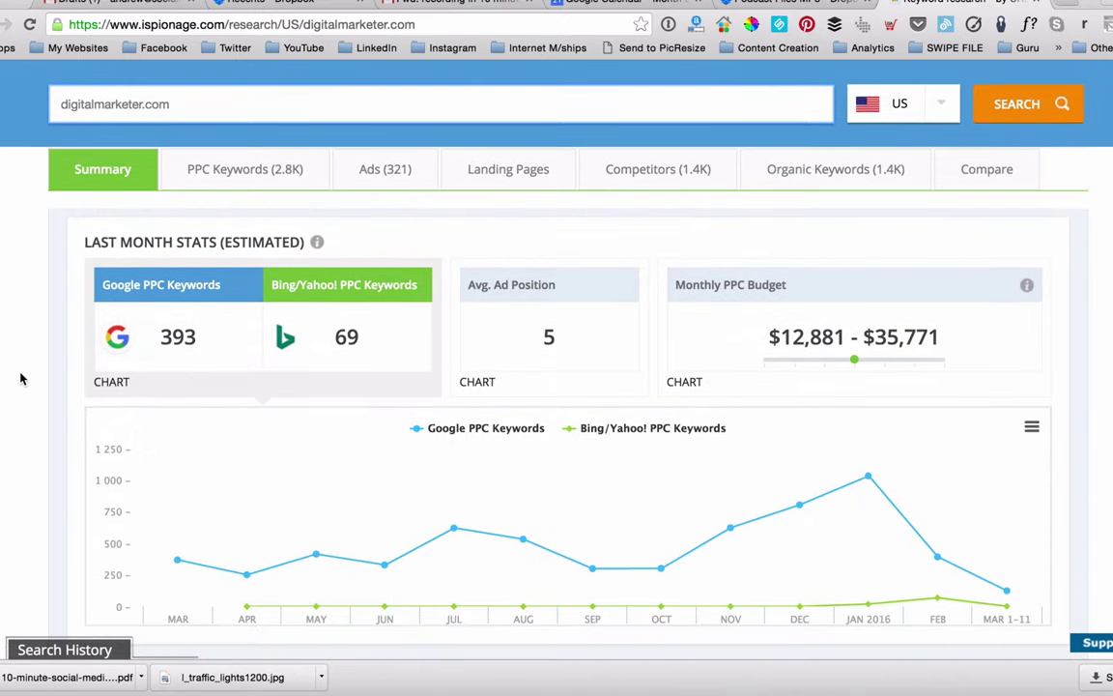
pyautogui.scroll(-1, 21, 379)
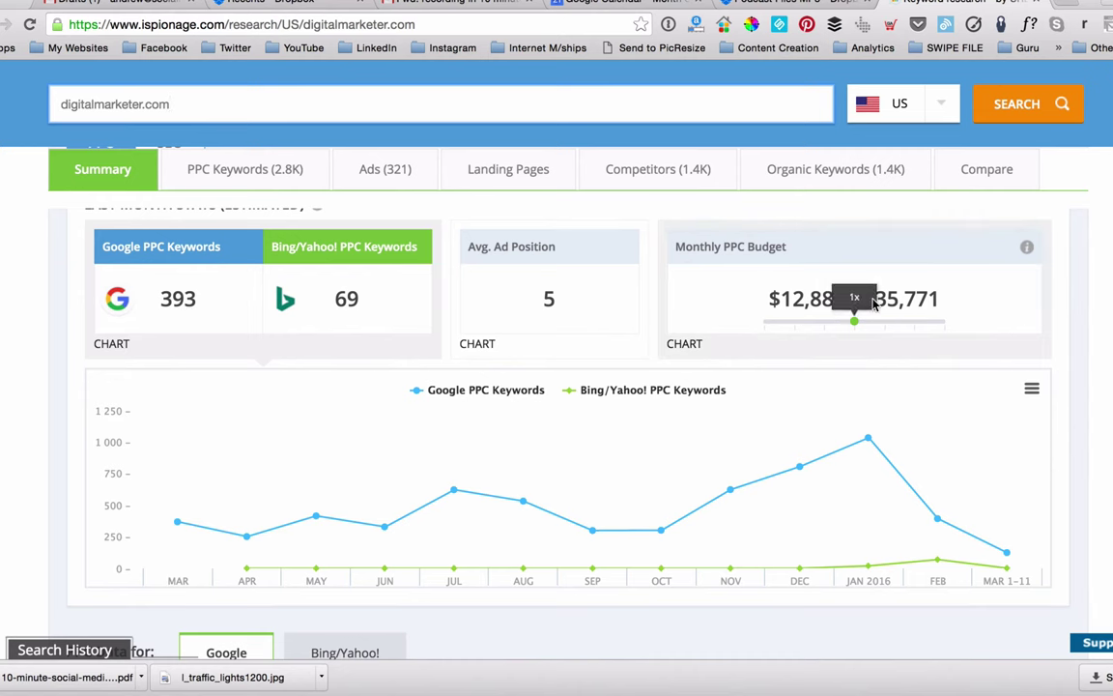
pyautogui.scroll(-3, 653, 340)
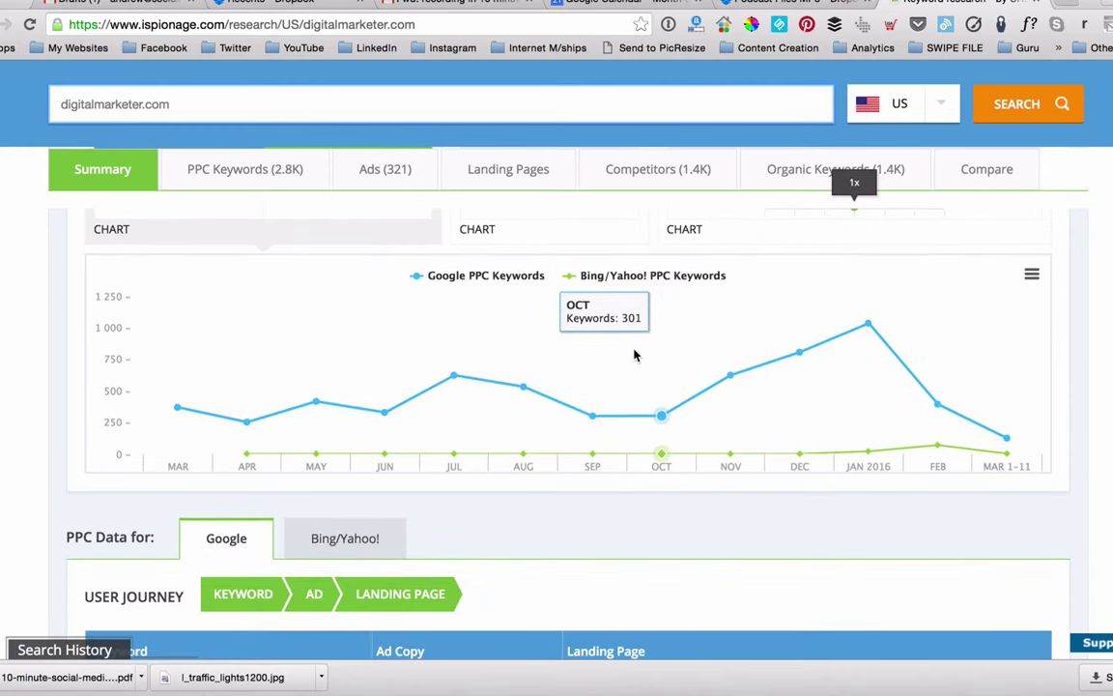
# Examine the keywords, ad copy and full landing page preview of the blog ideas entry in the Google user journey
pyautogui.scroll(-8, 638, 354)
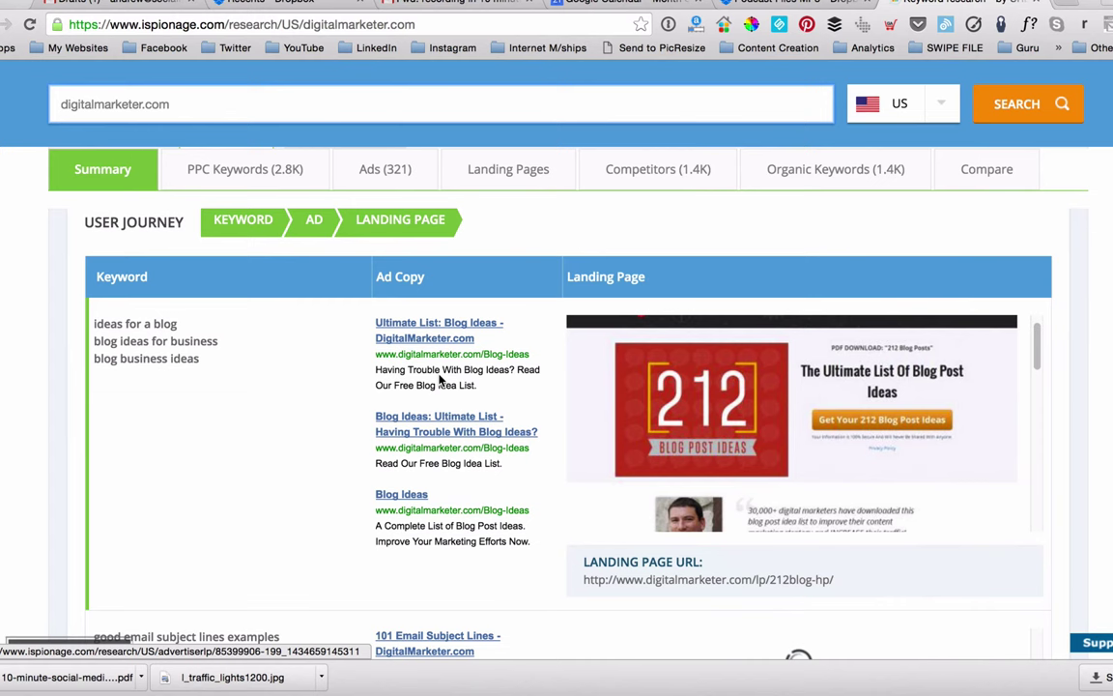
pyautogui.scroll(-1, 145, 353)
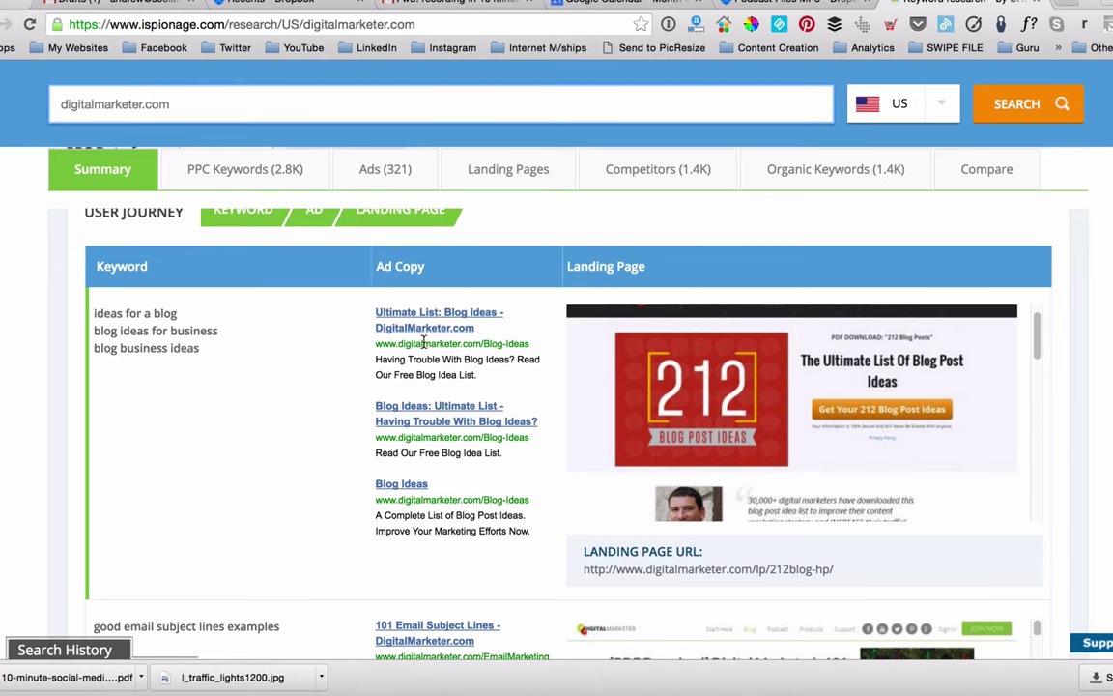
pyautogui.scroll(-1, 401, 331)
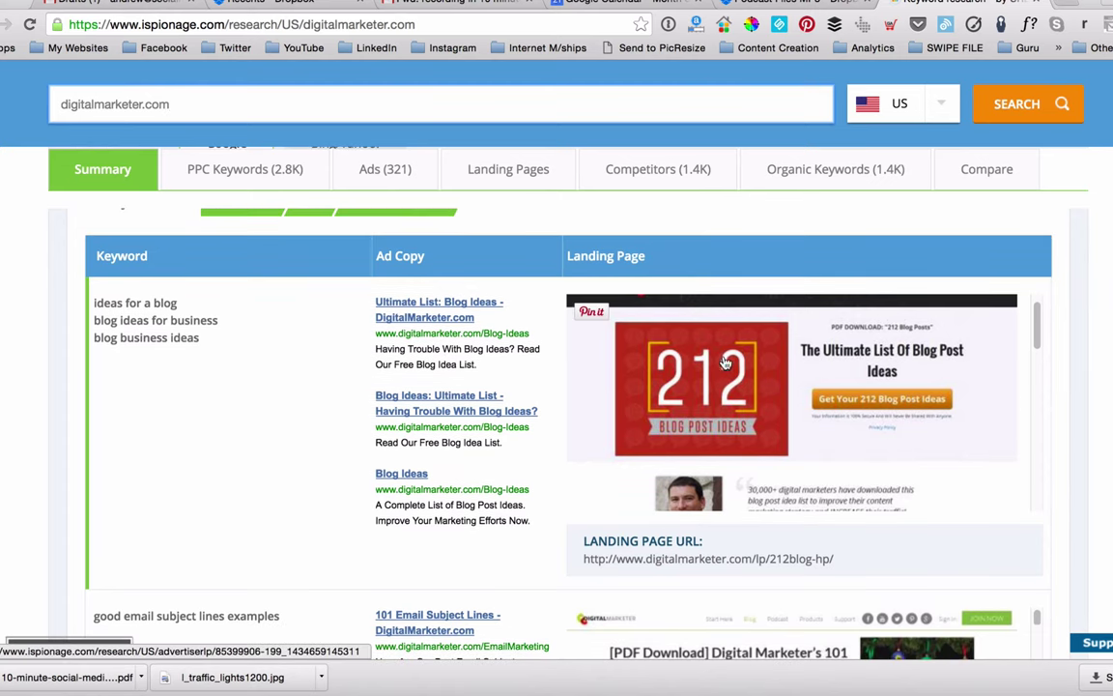
pyautogui.scroll(-2, 676, 357)
pyautogui.scroll(-5, 752, 377)
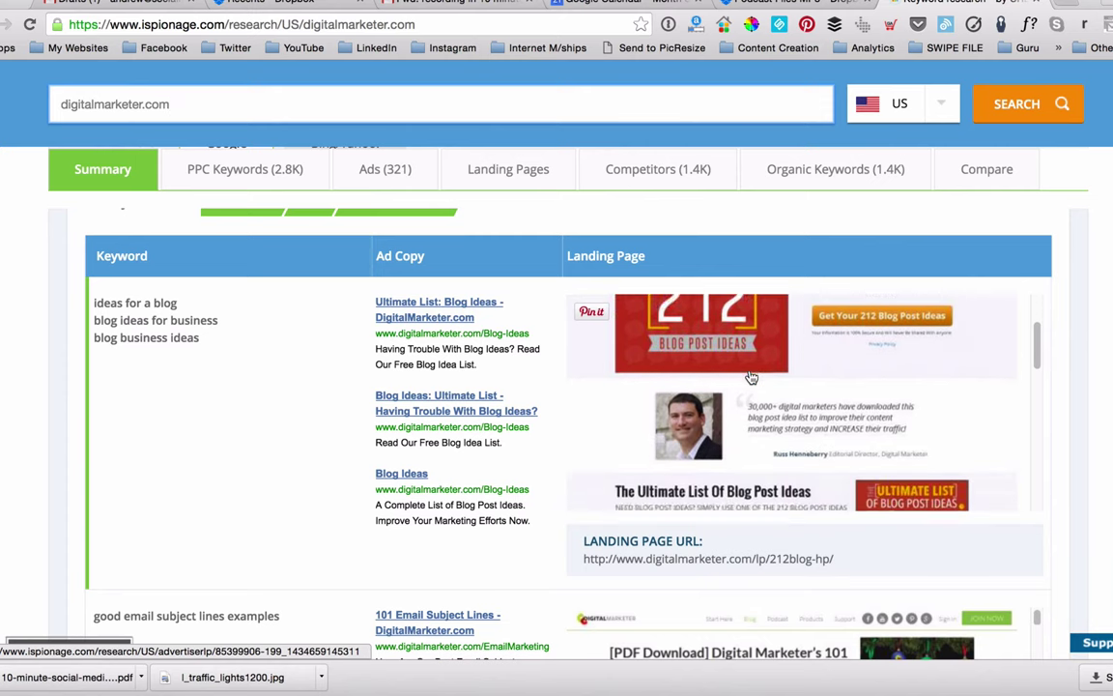
pyautogui.scroll(-10, 752, 377)
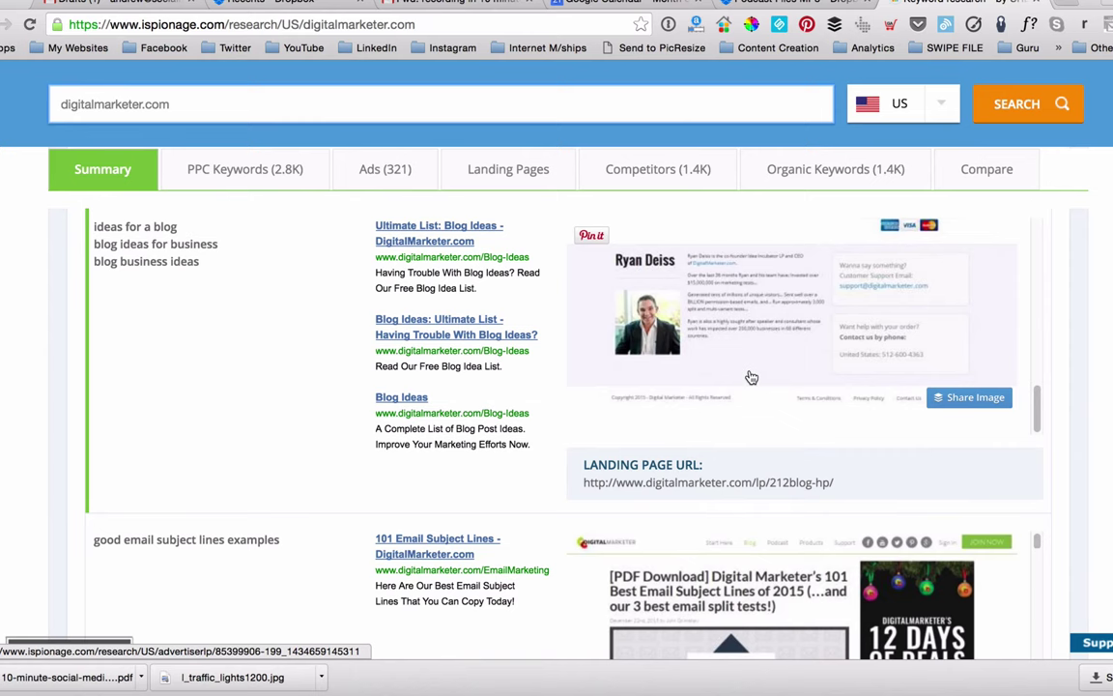
pyautogui.scroll(5, 752, 377)
pyautogui.scroll(4, 752, 377)
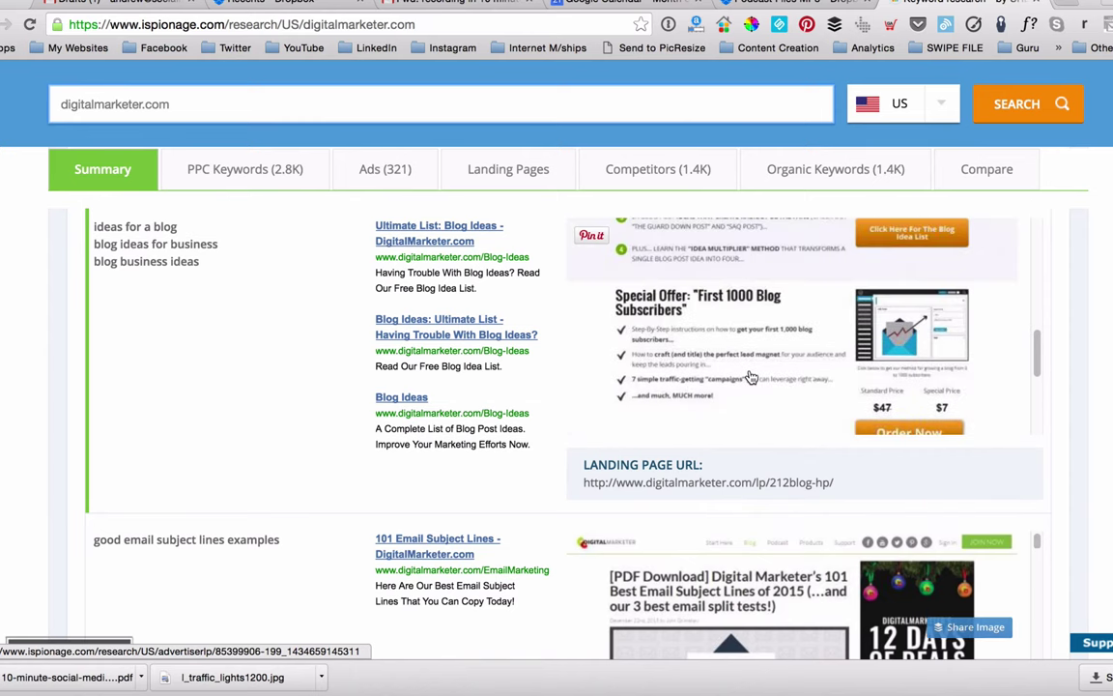
pyautogui.scroll(1, 752, 377)
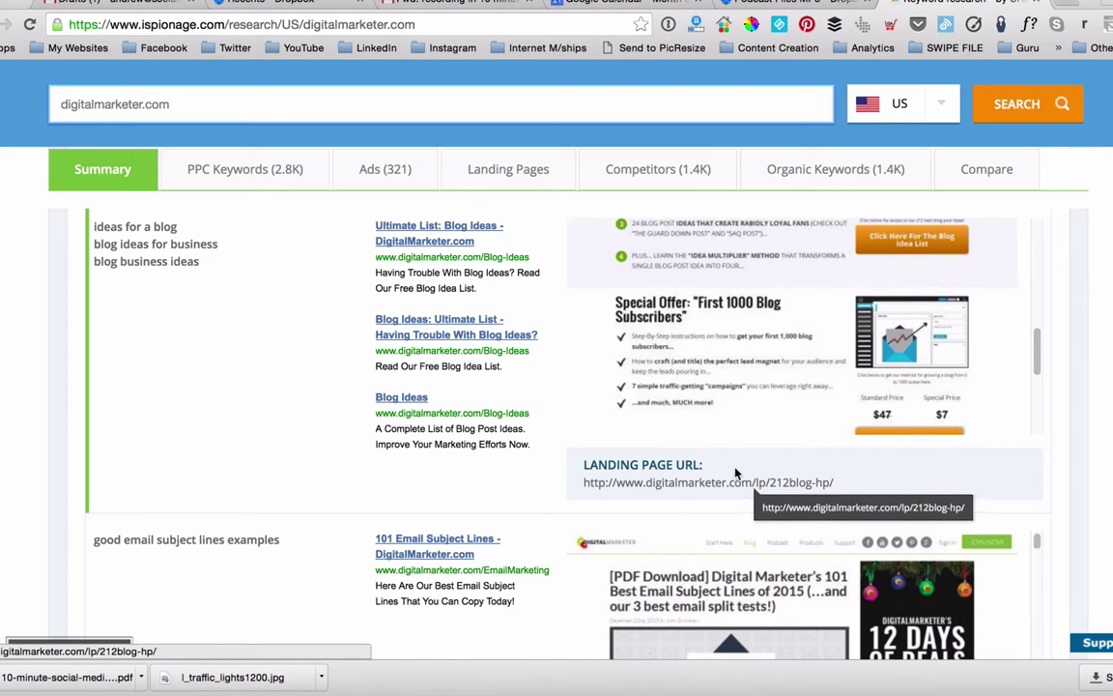
# Examine the user journey entries for email subject lines and business blogs, including their ads and landing page previews
pyautogui.scroll(-5, 327, 361)
pyautogui.scroll(-5, 287, 383)
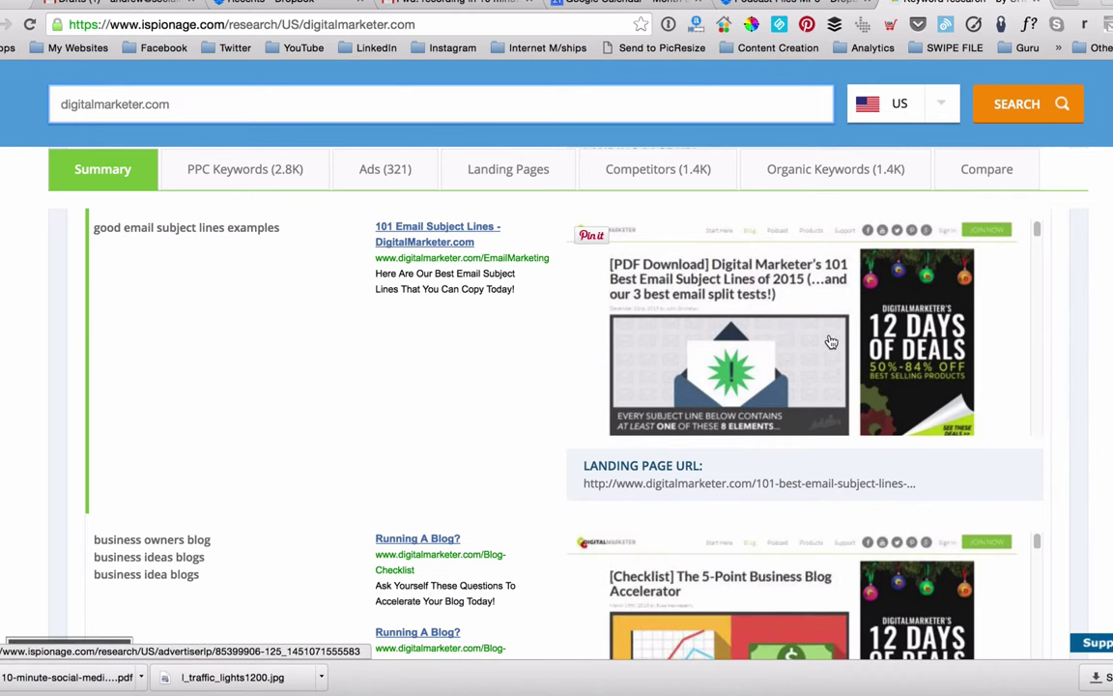
pyautogui.scroll(-5, 832, 340)
pyautogui.scroll(-10, 831, 341)
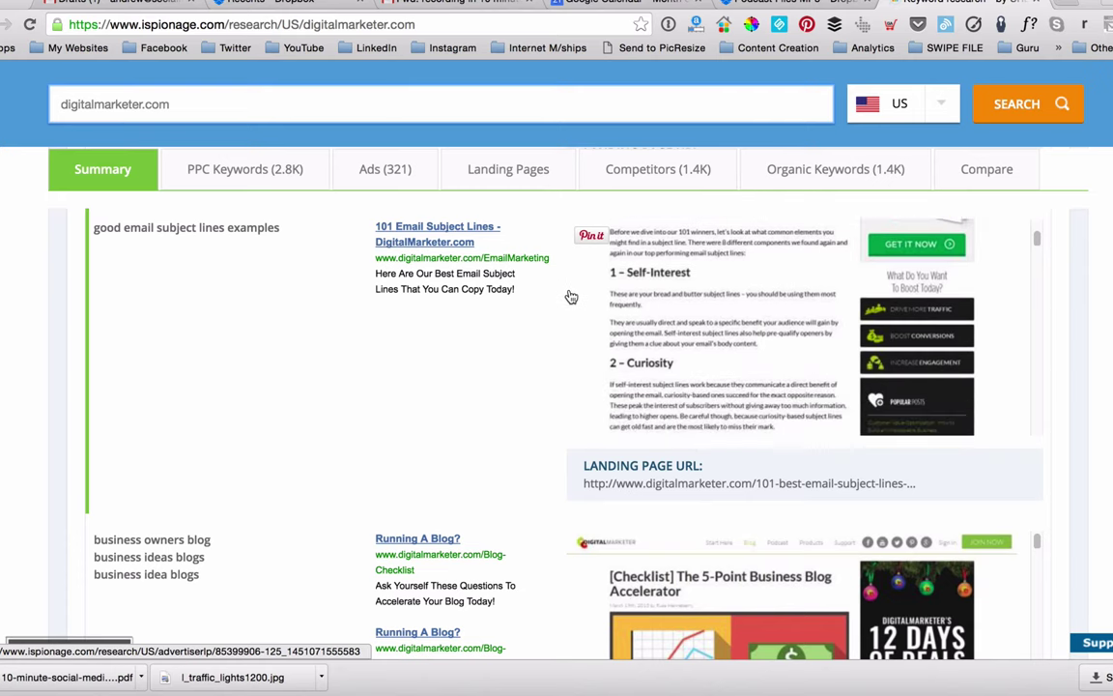
pyautogui.scroll(-3, 401, 353)
pyautogui.scroll(-5, 397, 355)
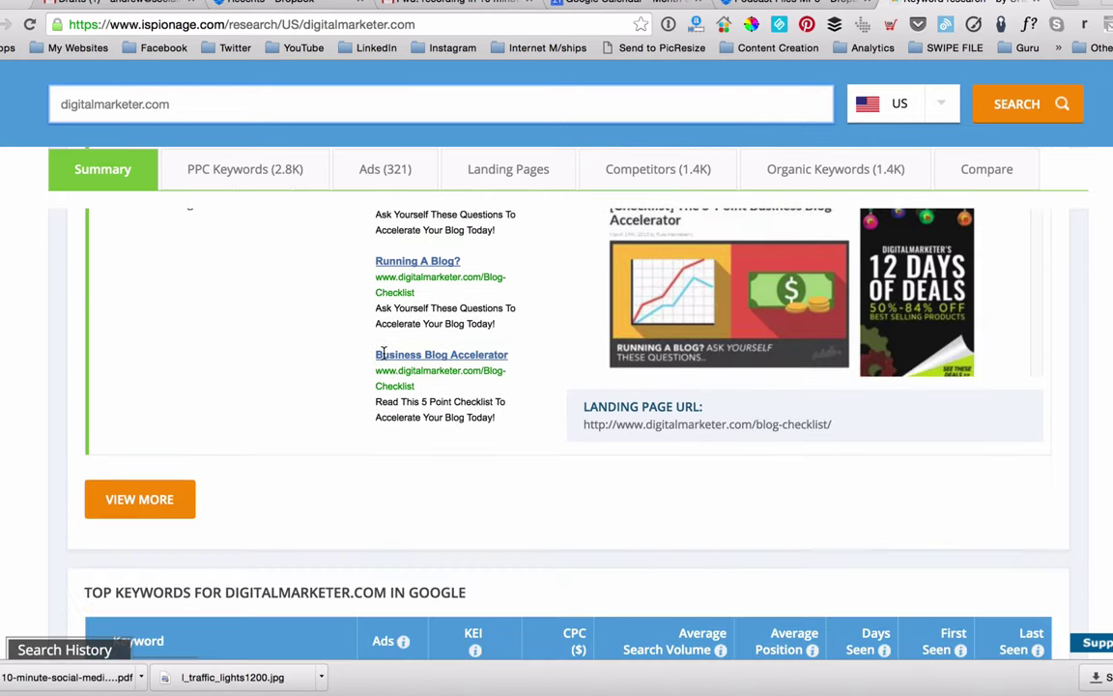
# Open the domain's PPC keywords report and examine the ads, KEI, search volume and days-seen columns across the keyword list
pyautogui.scroll(10, 384, 358)
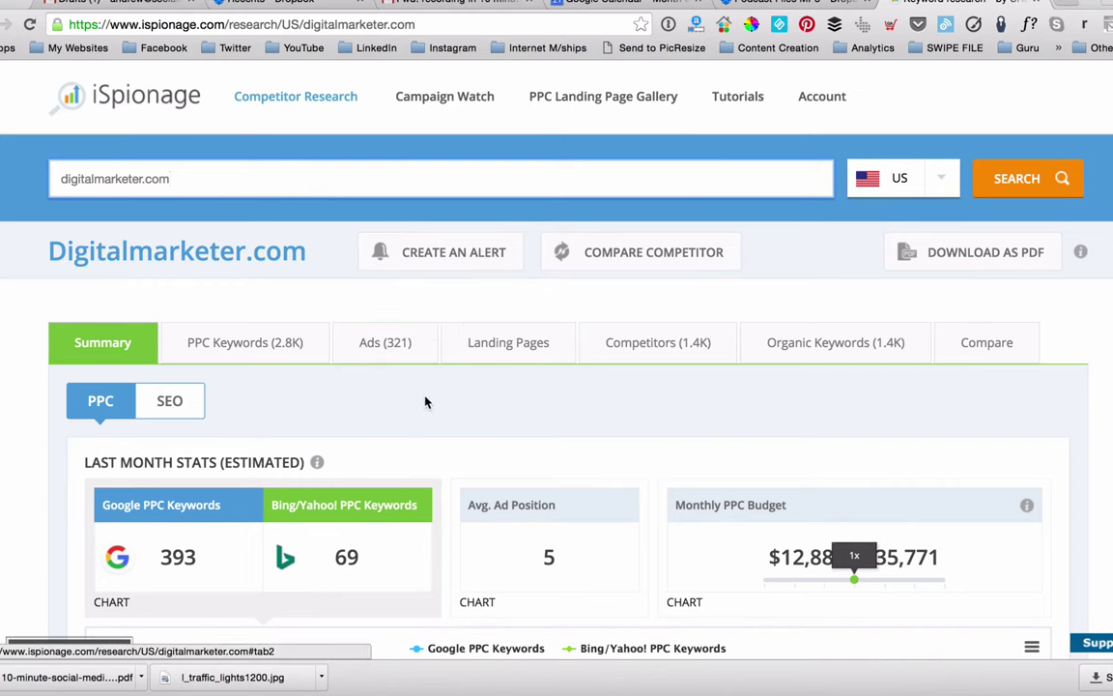
pyautogui.click(274, 355)
pyautogui.scroll(-1, 331, 339)
pyautogui.scroll(-3, 333, 340)
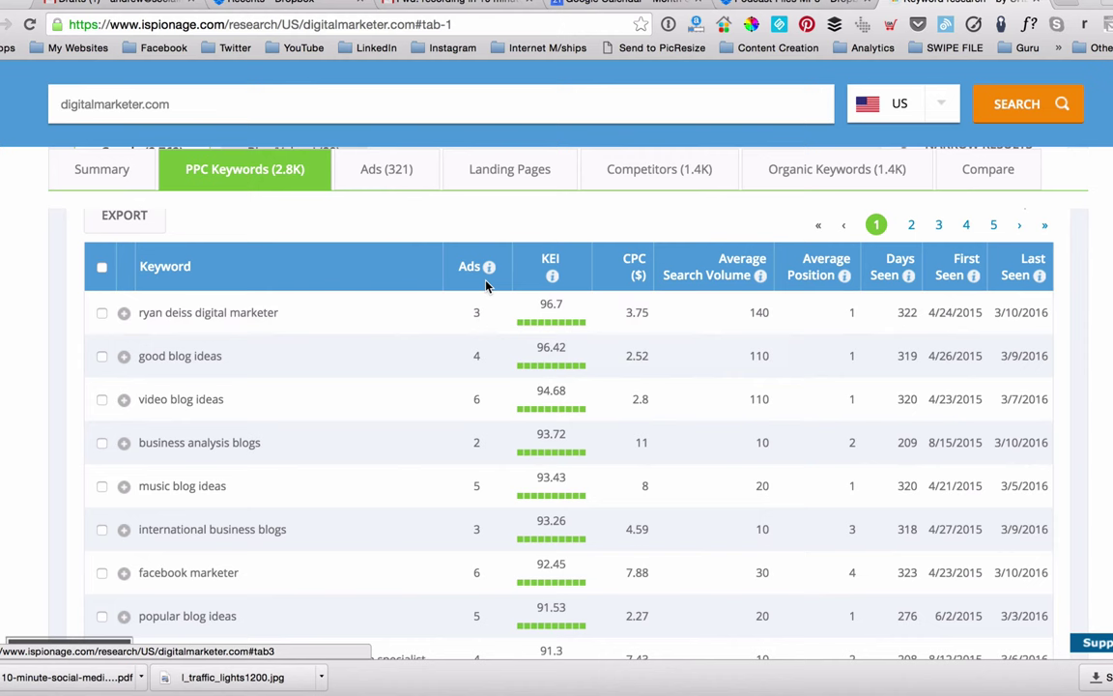
pyautogui.moveTo(488, 269)
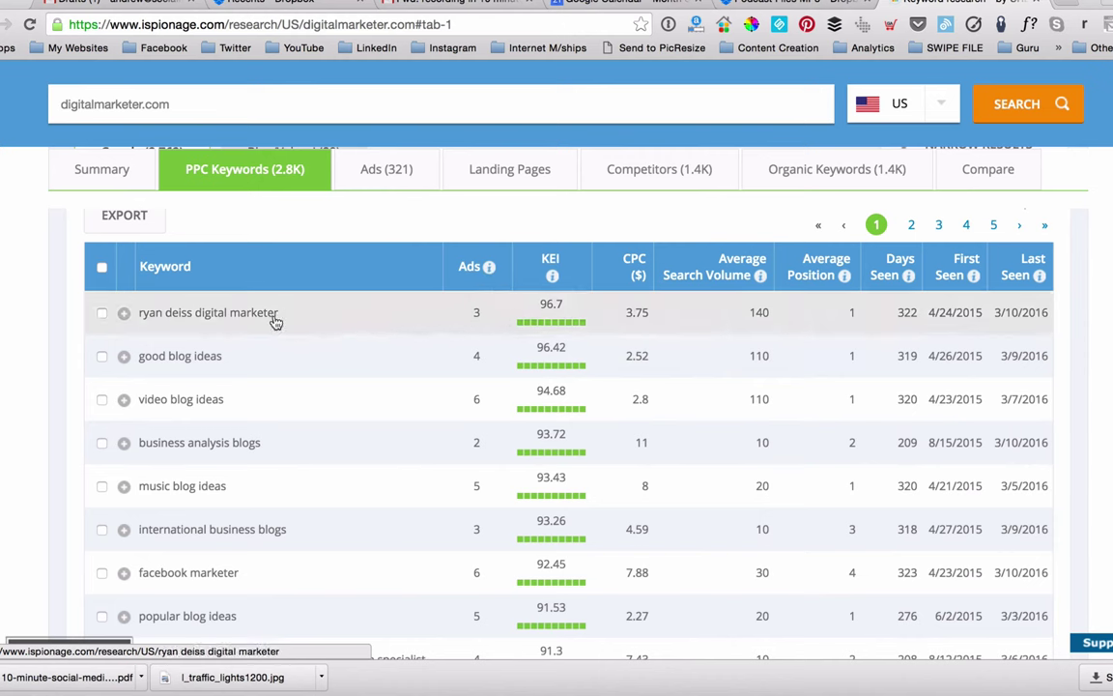
pyautogui.moveTo(552, 278)
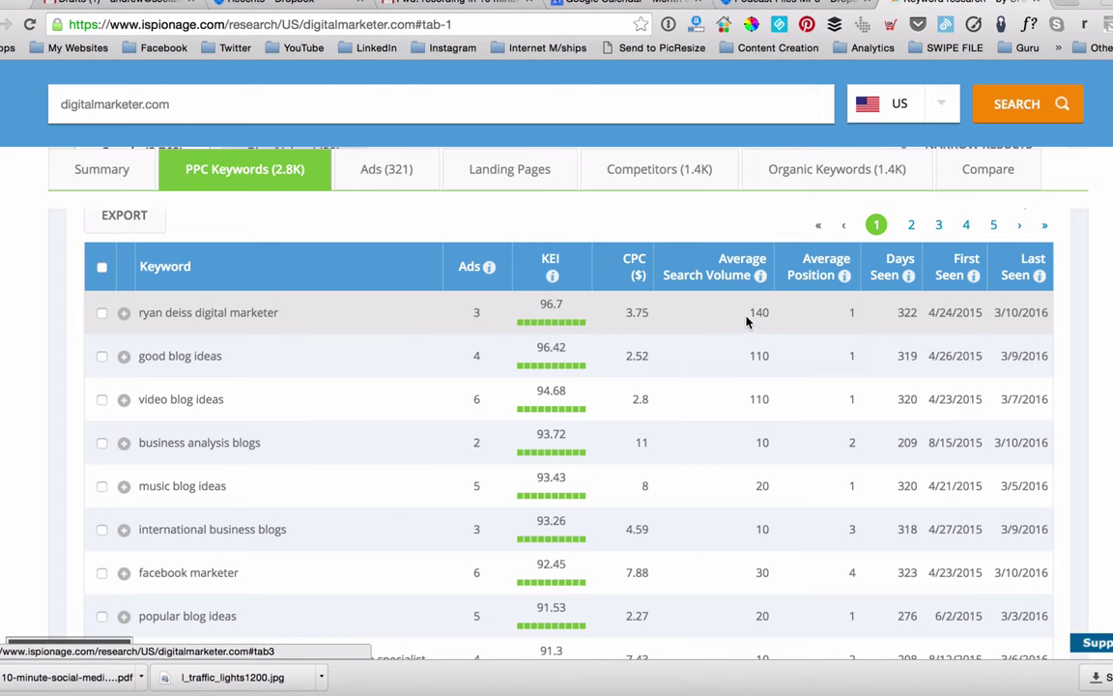
pyautogui.moveTo(759, 279)
pyautogui.moveTo(909, 278)
pyautogui.scroll(-5, 919, 327)
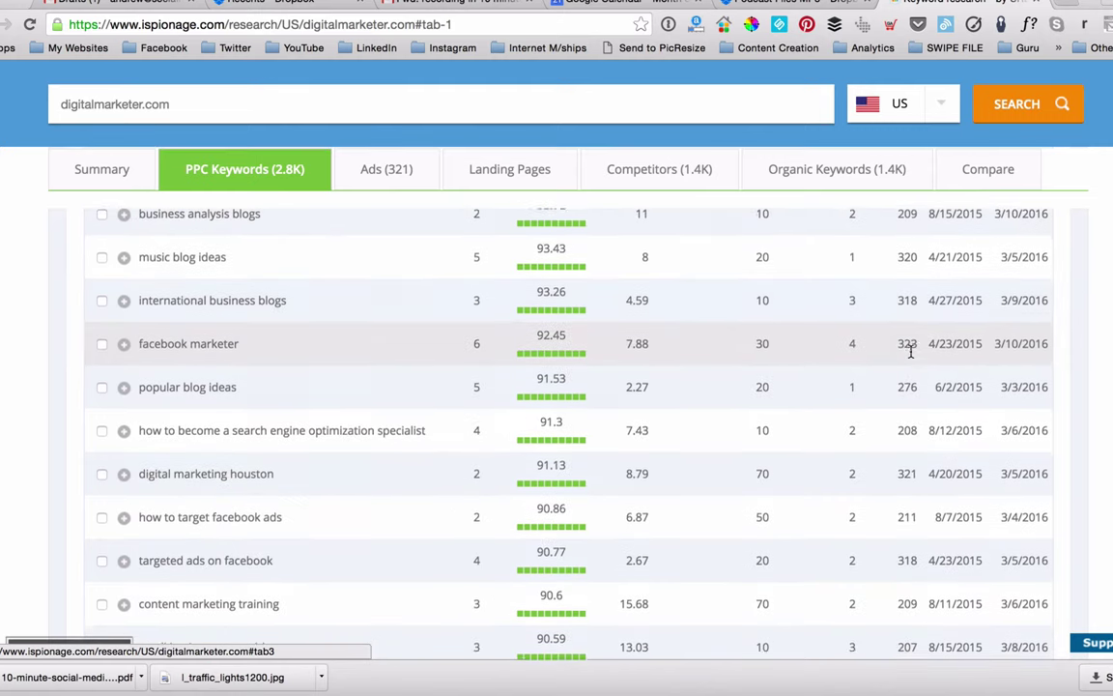
pyautogui.scroll(-10, 910, 358)
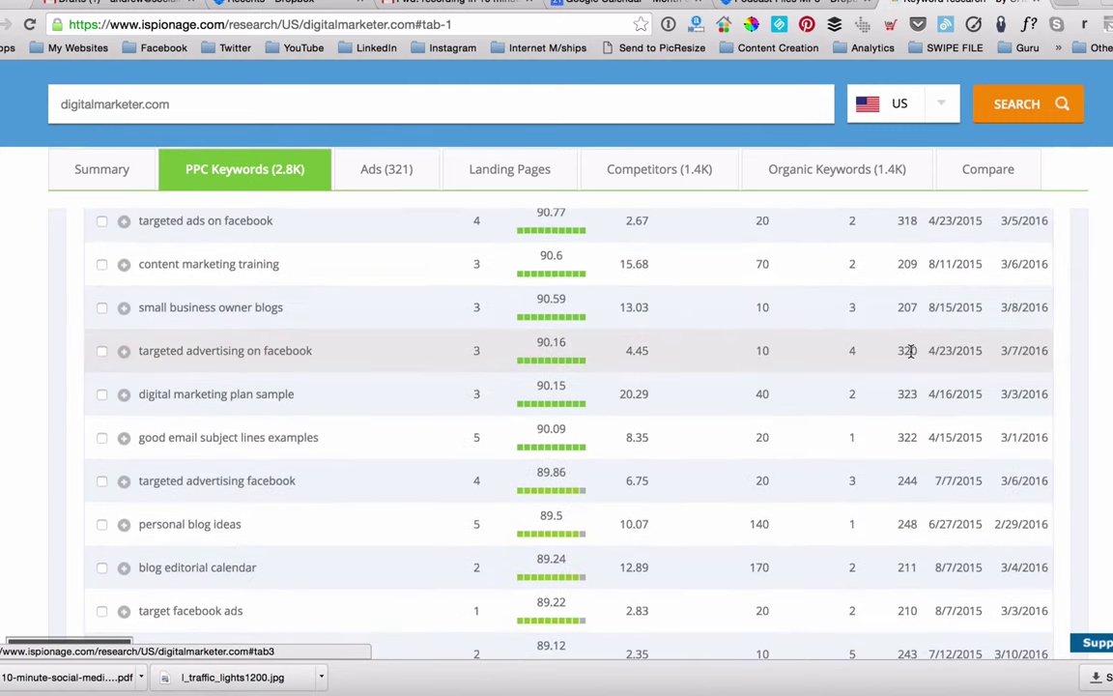
# Search for the keyword "yoga" and review its top PPC competitors in Google
pyautogui.scroll(15, 911, 354)
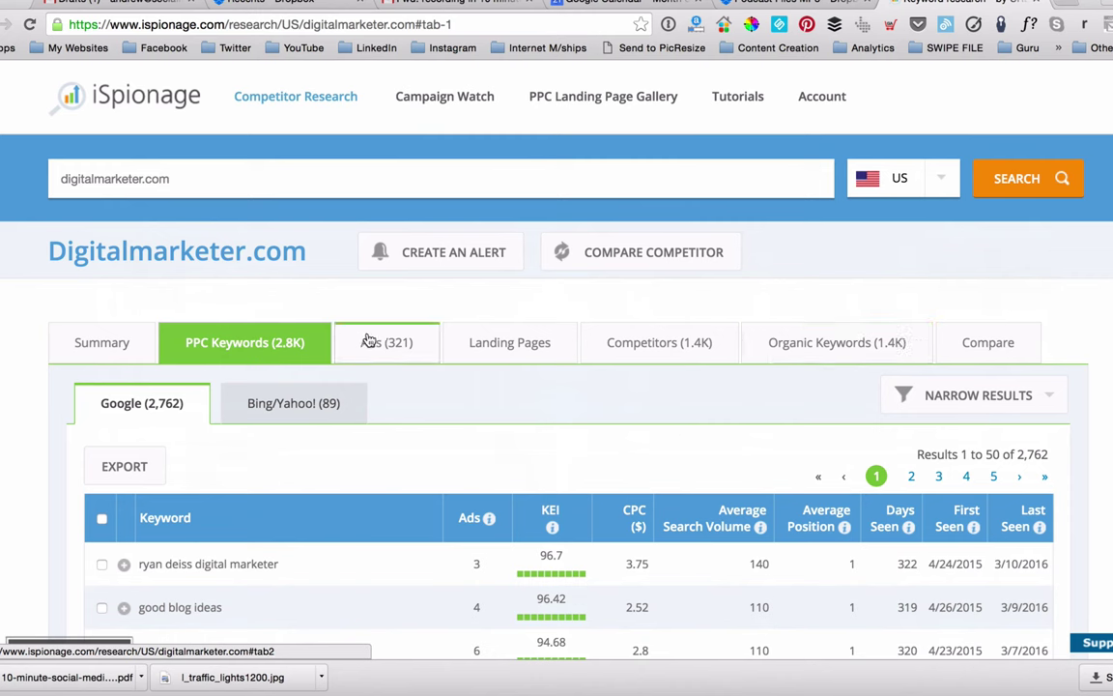
pyautogui.moveTo(193, 181); pyautogui.dragTo(30, 147)
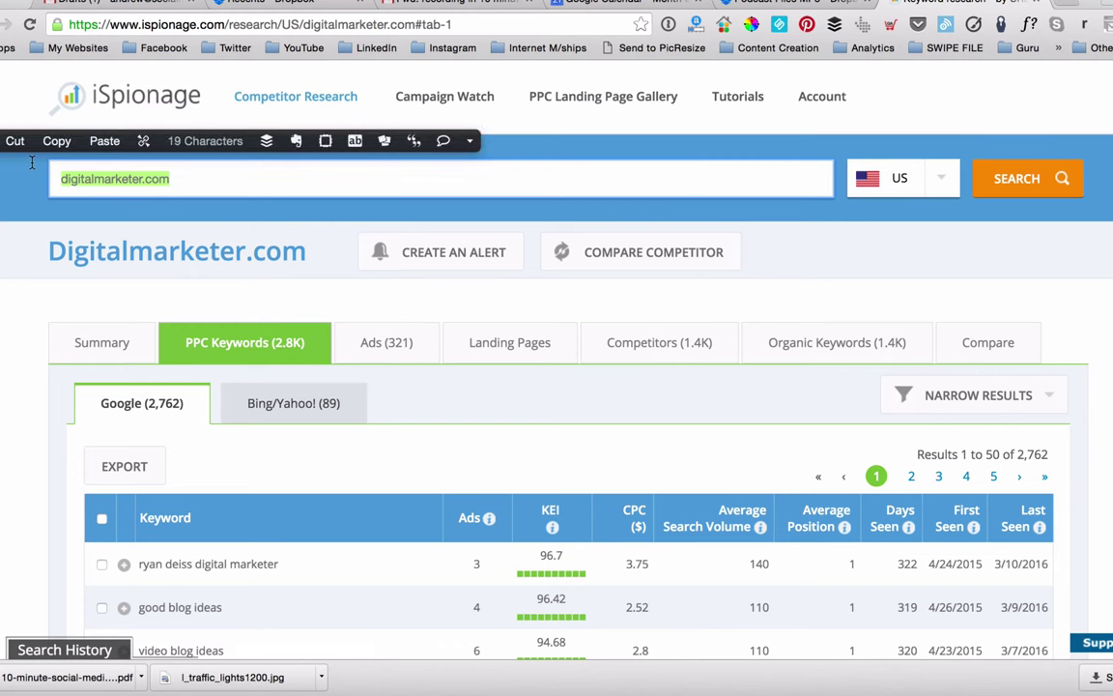
pyautogui.write('yoga')
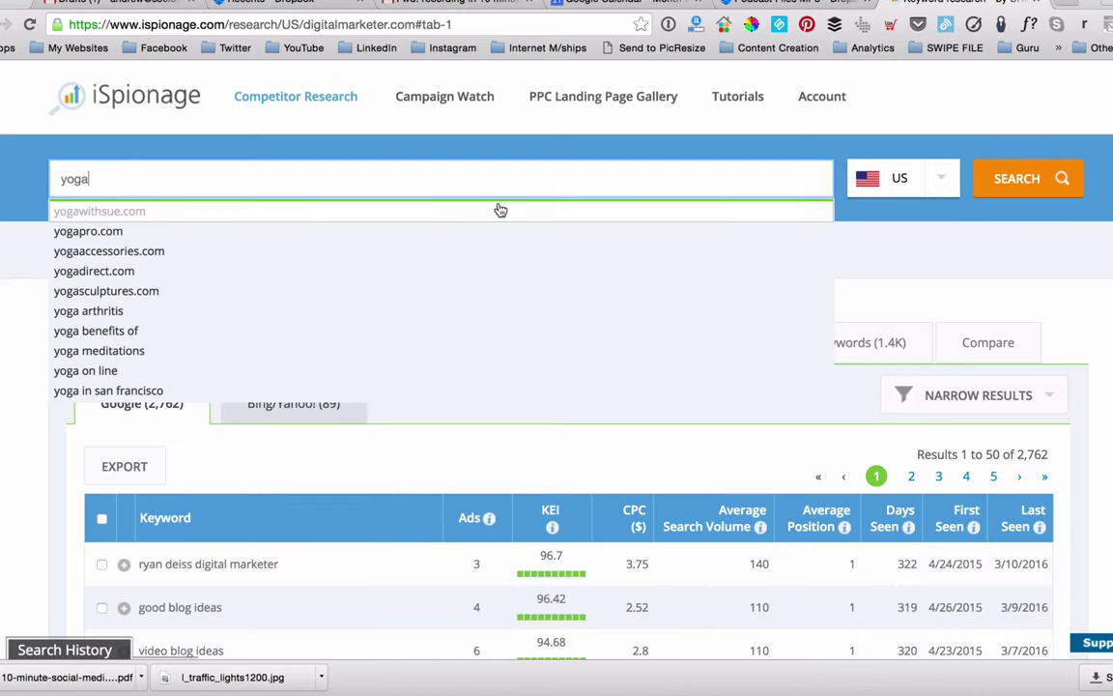
pyautogui.click(1020, 180)
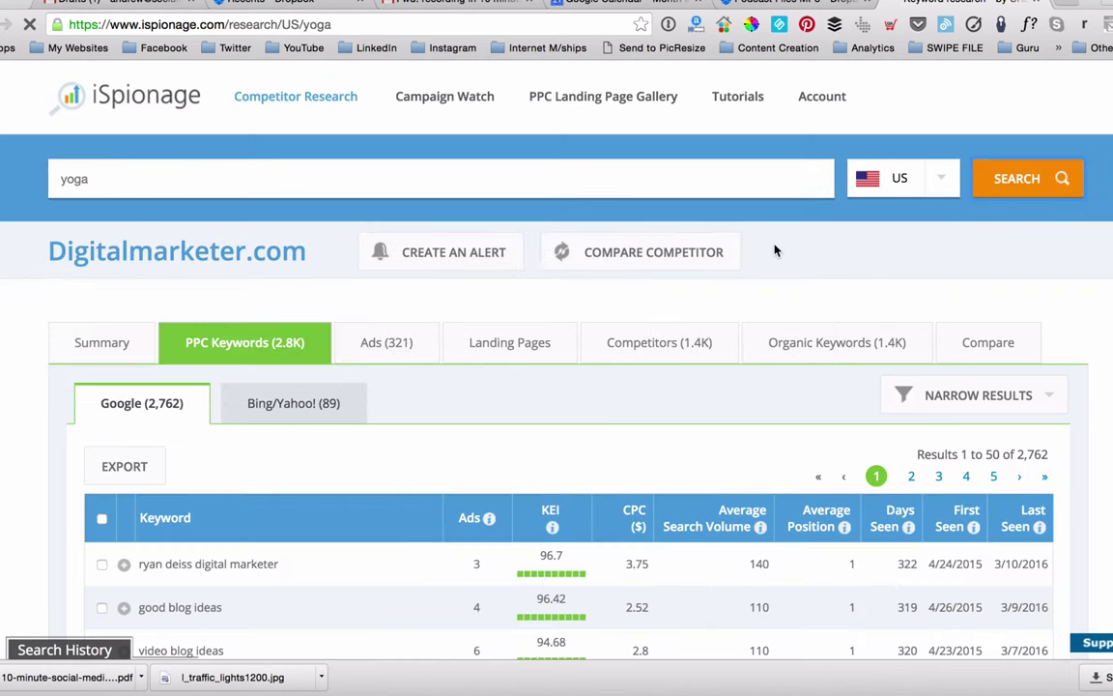
pyautogui.scroll(-3, 20, 377)
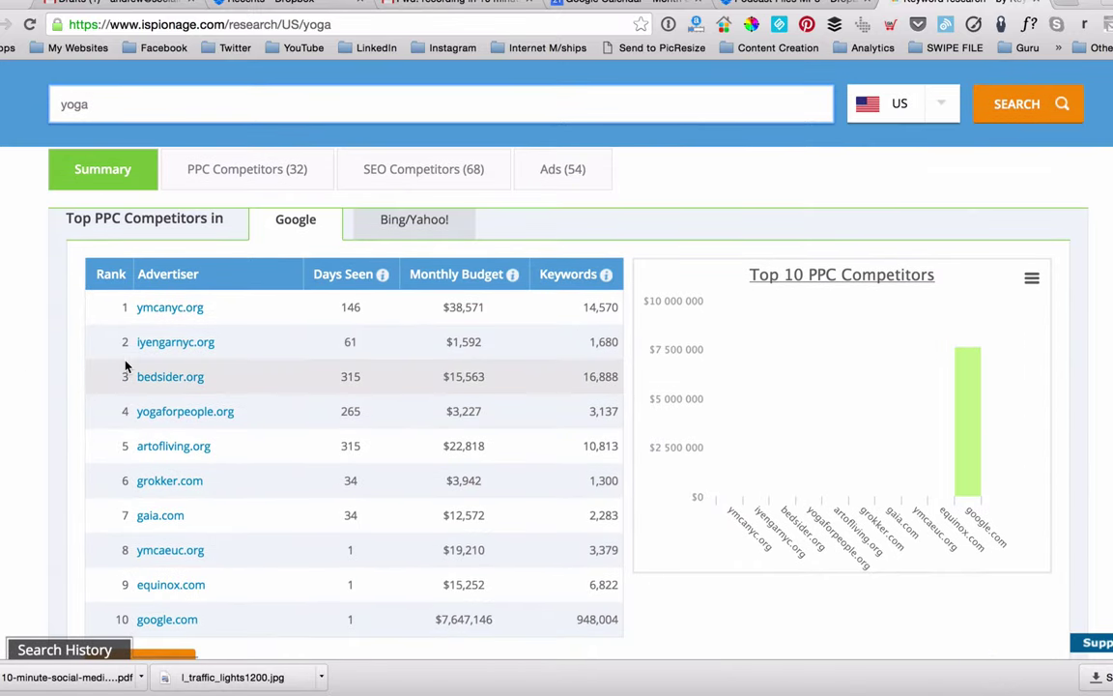
pyautogui.scroll(-1, 155, 362)
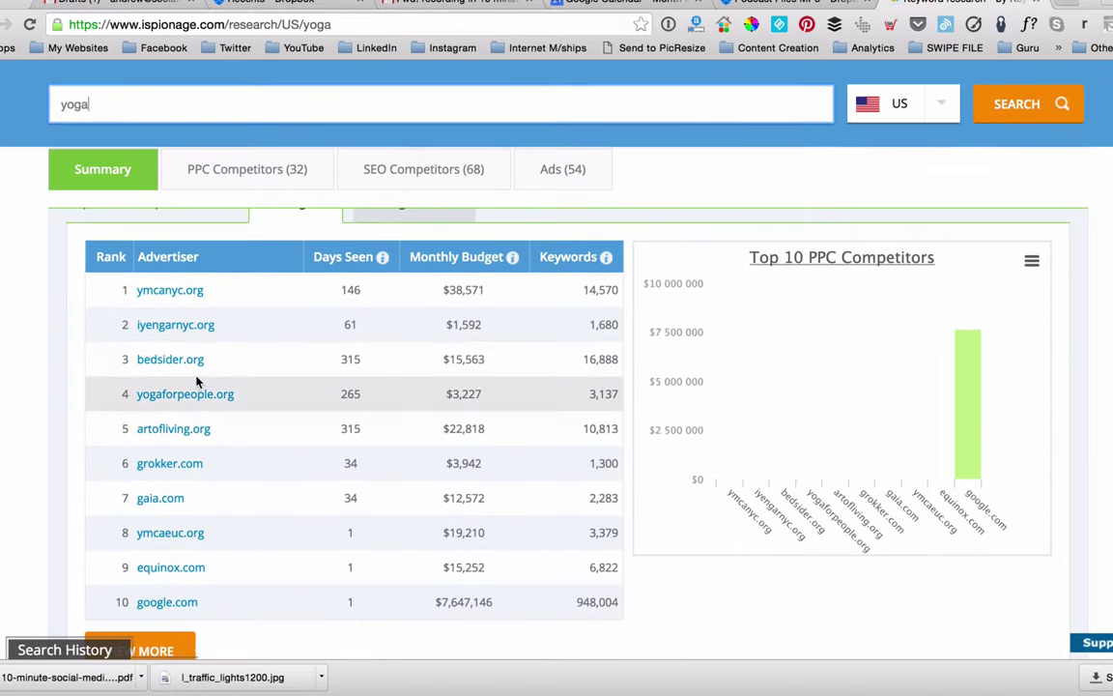
# Open the report for the advertiser gaia.com and review its last-month PPC stats and keywords chart
pyautogui.click(152, 498)
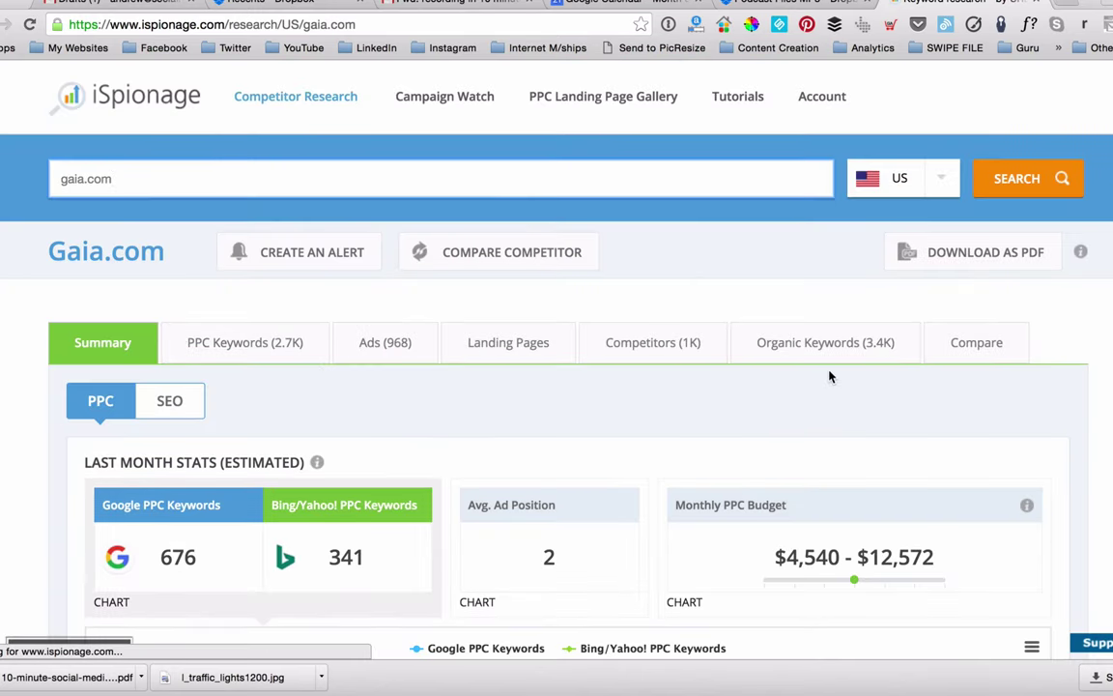
pyautogui.scroll(-1, 889, 367)
pyautogui.scroll(-5, 870, 367)
pyautogui.scroll(2, 231, 318)
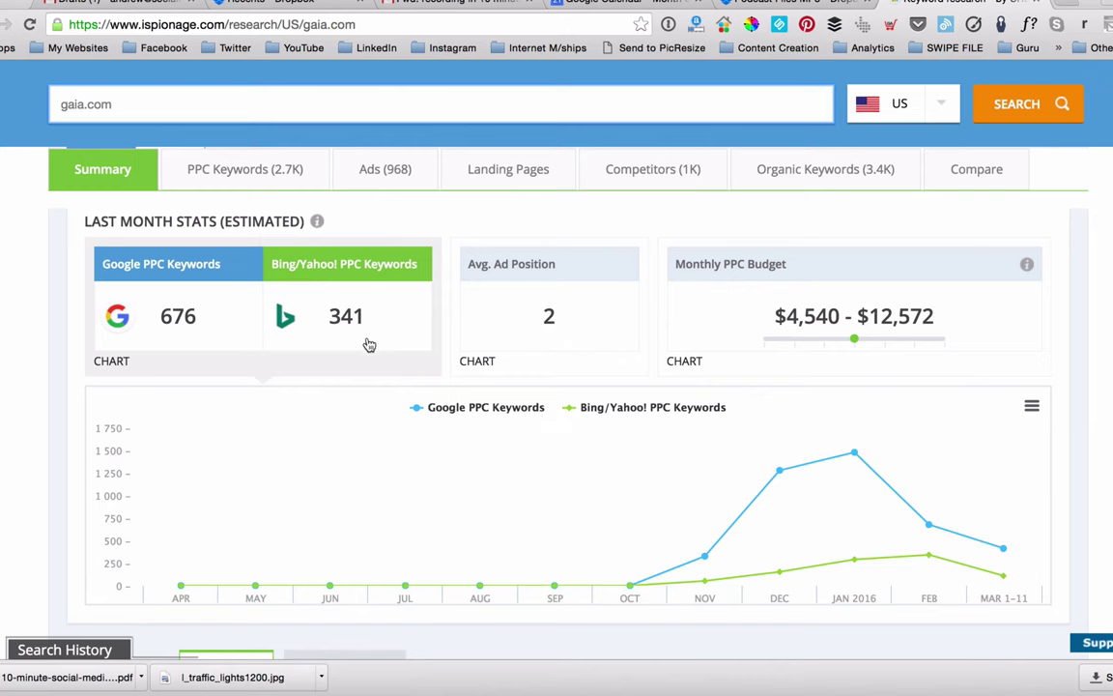
# Review gaia.com's Google user journey entries, including the keywords, ad copy and landing page previews
pyautogui.scroll(-1, 355, 388)
pyautogui.scroll(-7, 354, 387)
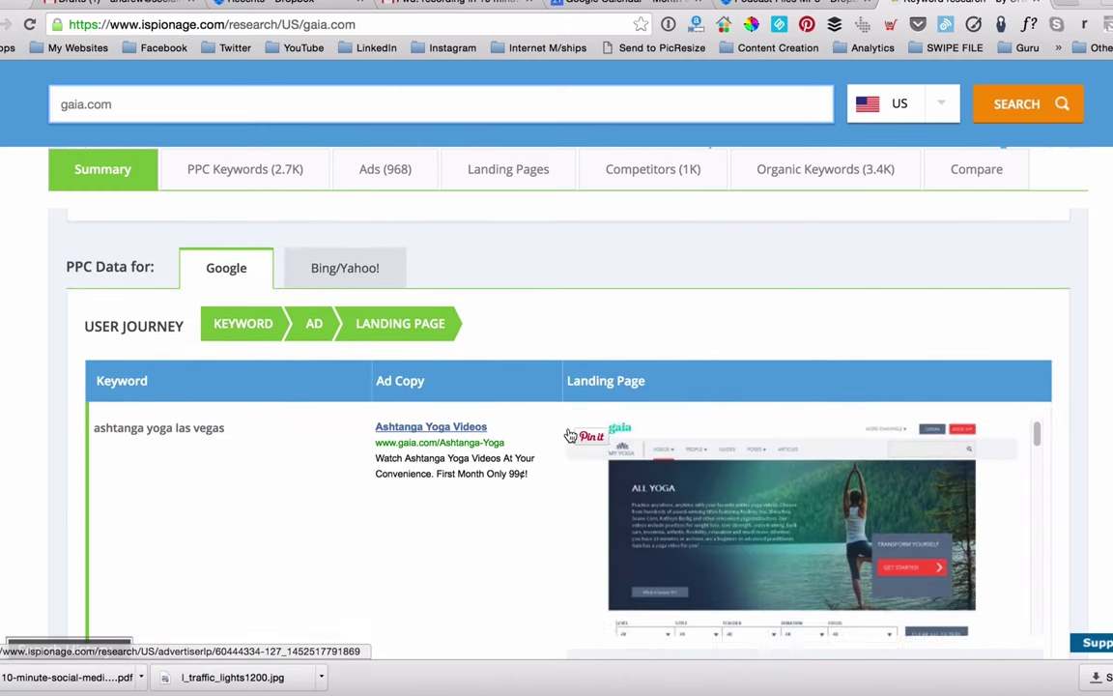
pyautogui.scroll(-4, 309, 477)
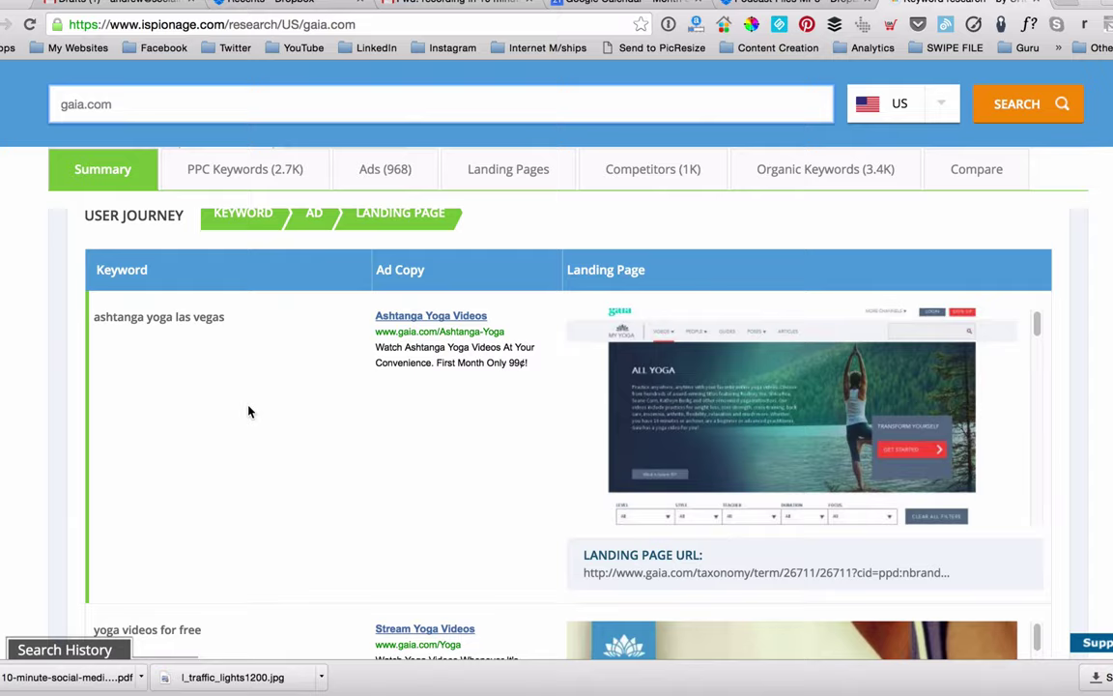
pyautogui.scroll(-4, 248, 412)
pyautogui.scroll(15, 248, 411)
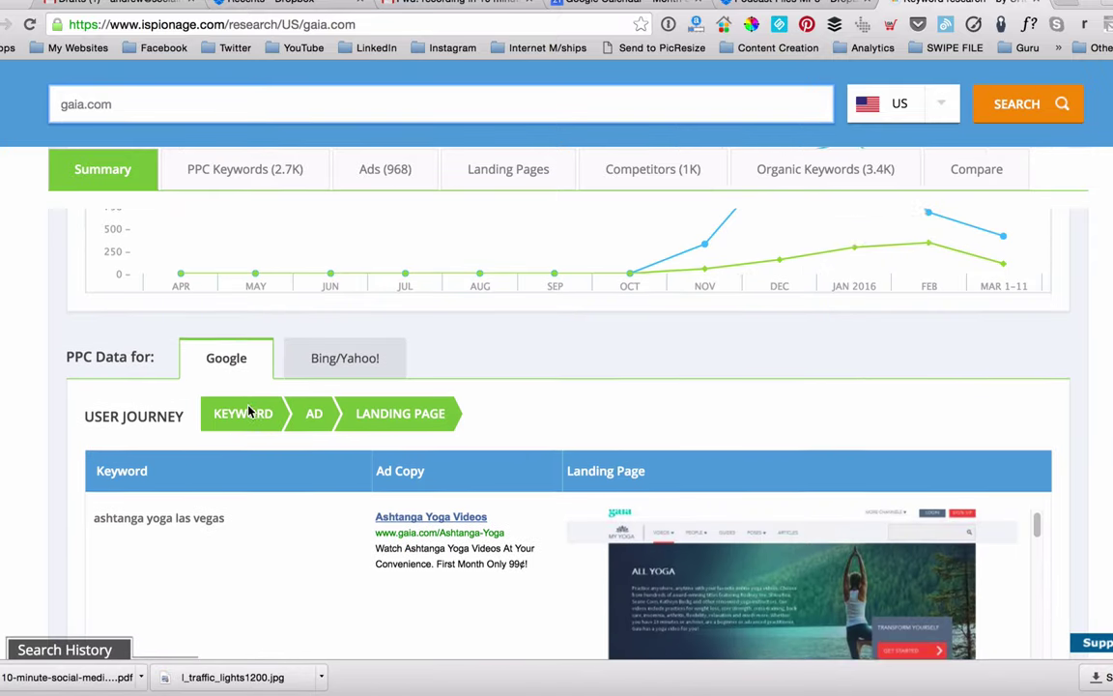
pyautogui.scroll(2, 242, 399)
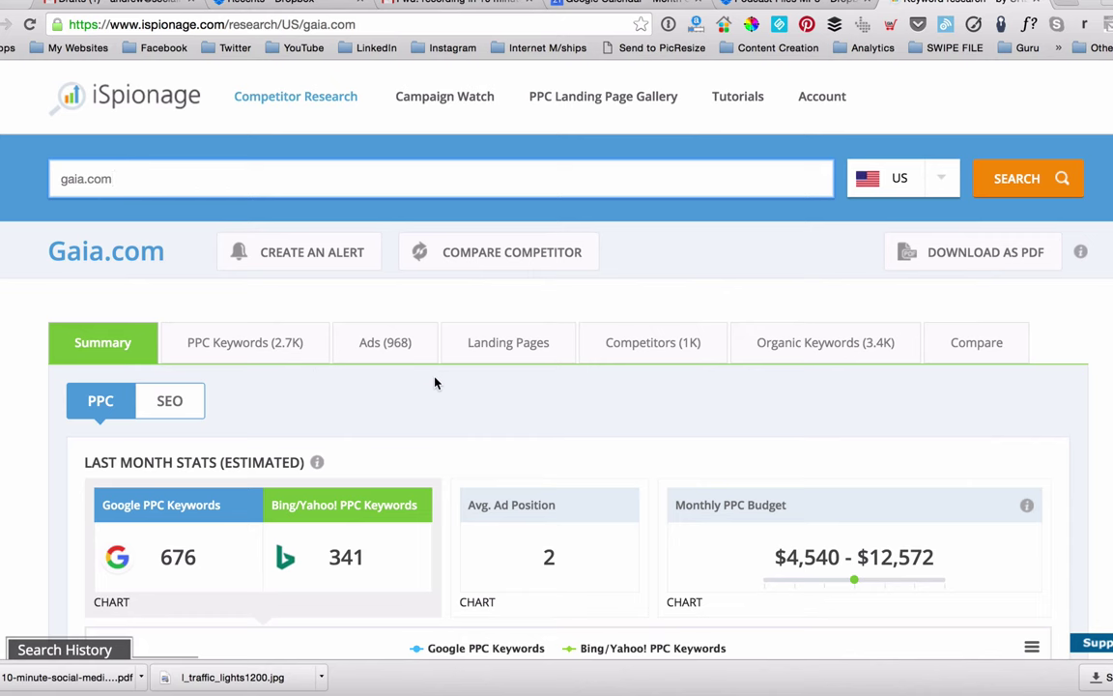
# Glance at gaia.com's organic keywords report, and examine its Google PPC keywords report columns
pyautogui.click(810, 348)
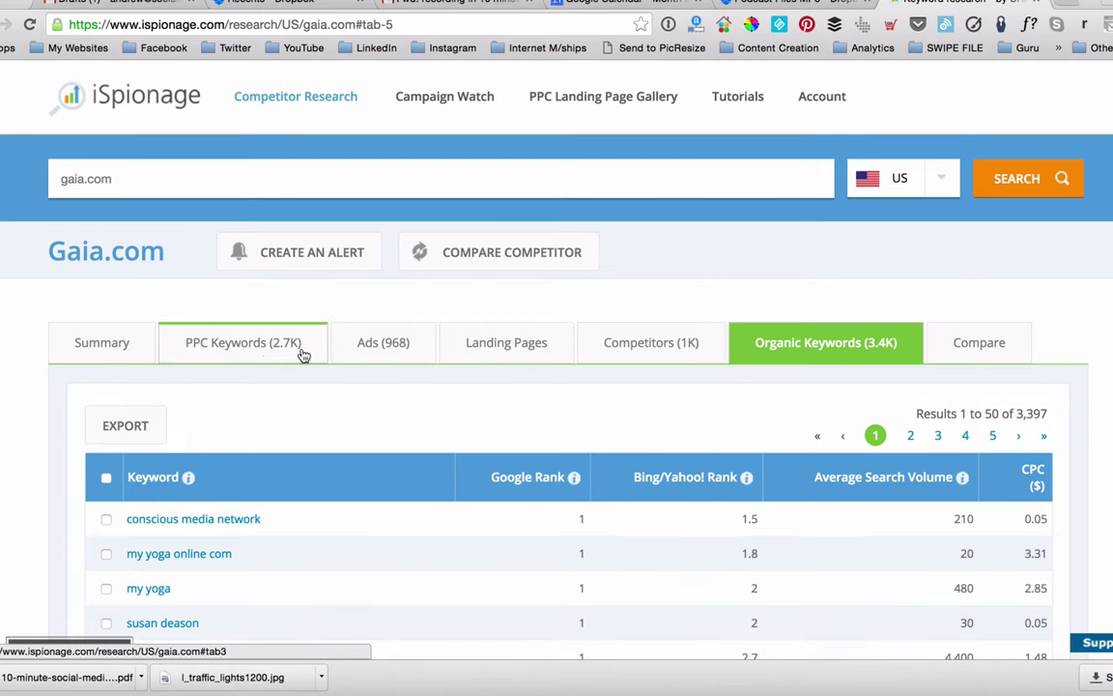
pyautogui.click(239, 347)
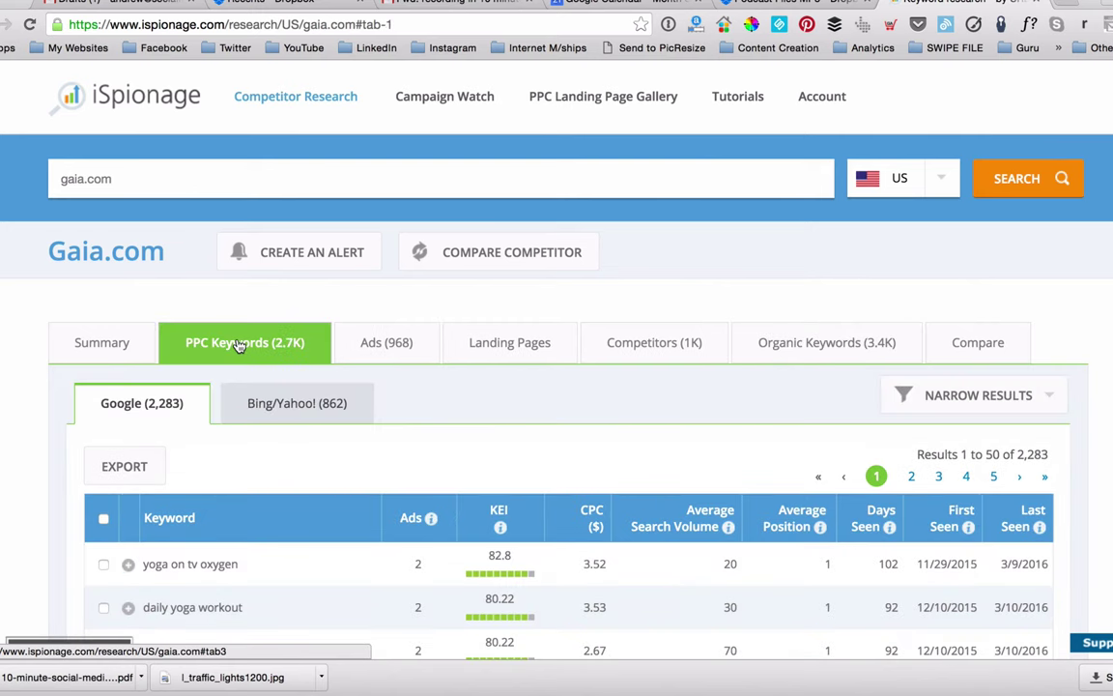
pyautogui.scroll(-3, 324, 358)
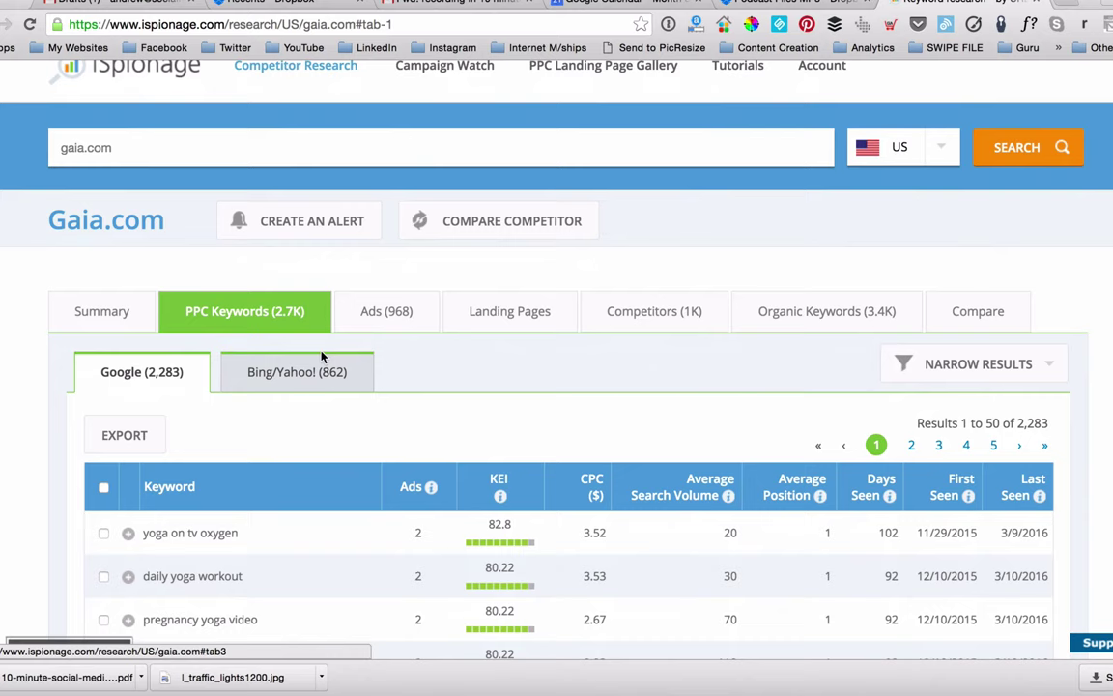
pyautogui.scroll(-3, 324, 359)
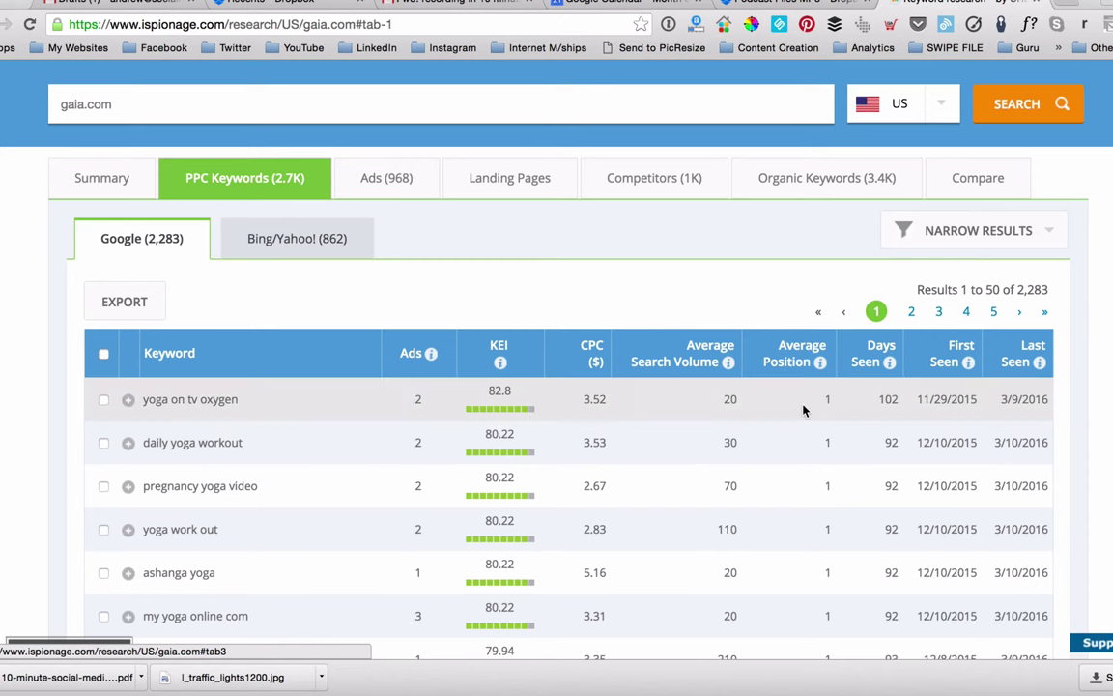
pyautogui.scroll(3, 751, 426)
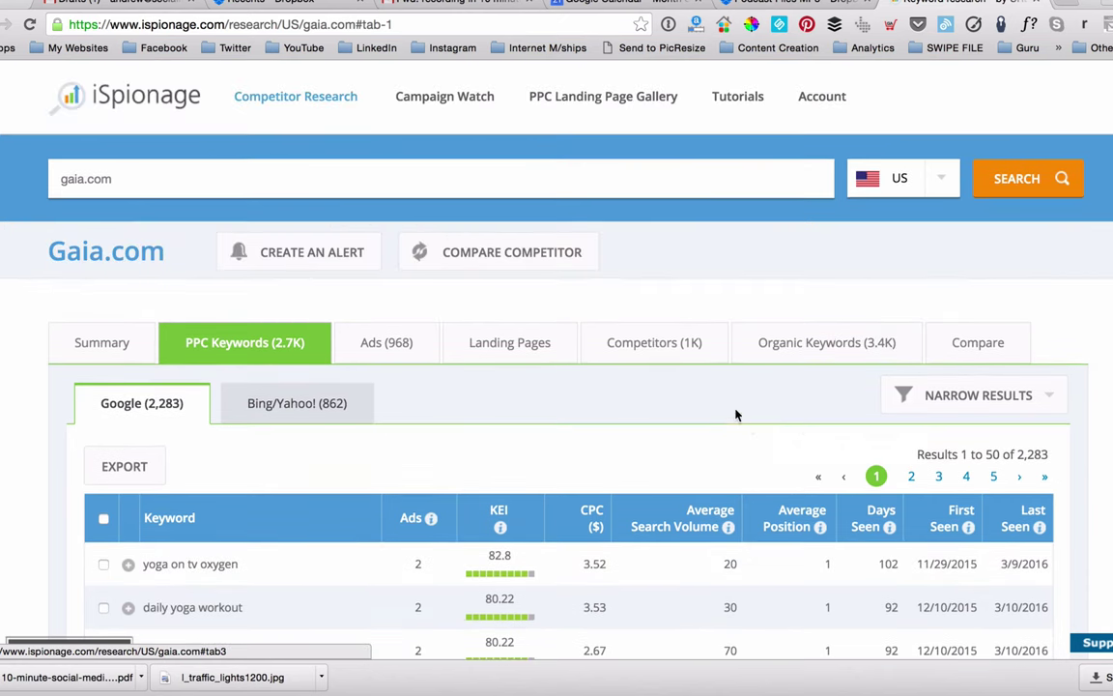
pyautogui.scroll(-1, 751, 398)
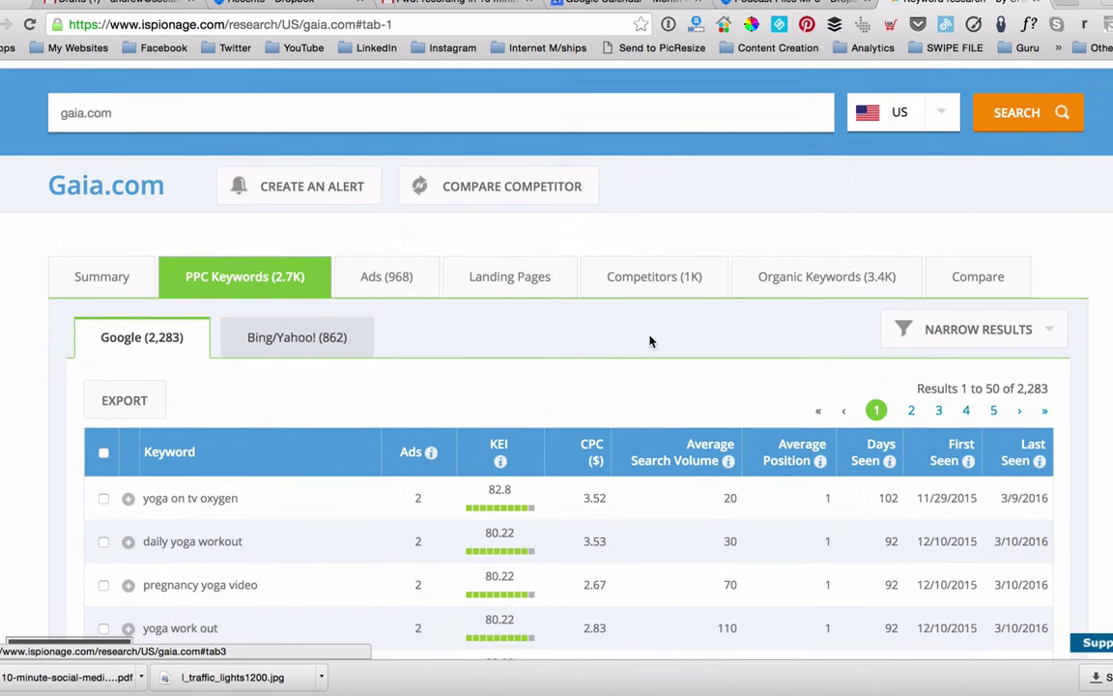
# Open gaia.com's organic keywords report and sort the list by average search volume, highest first
pyautogui.click(811, 279)
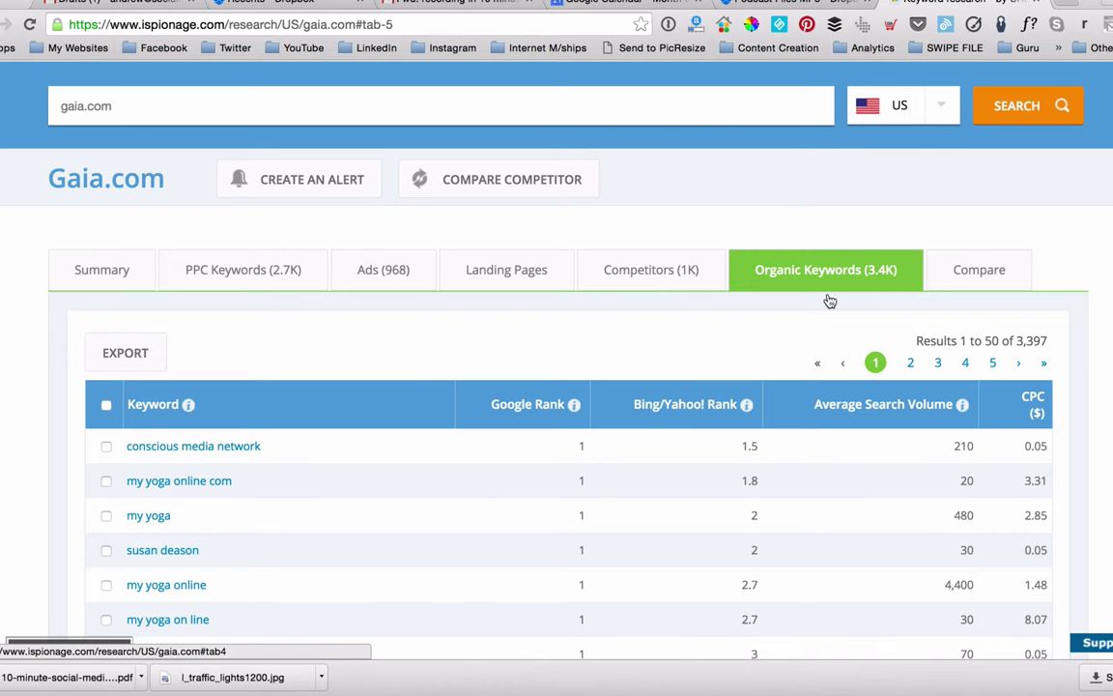
pyautogui.click(895, 411)
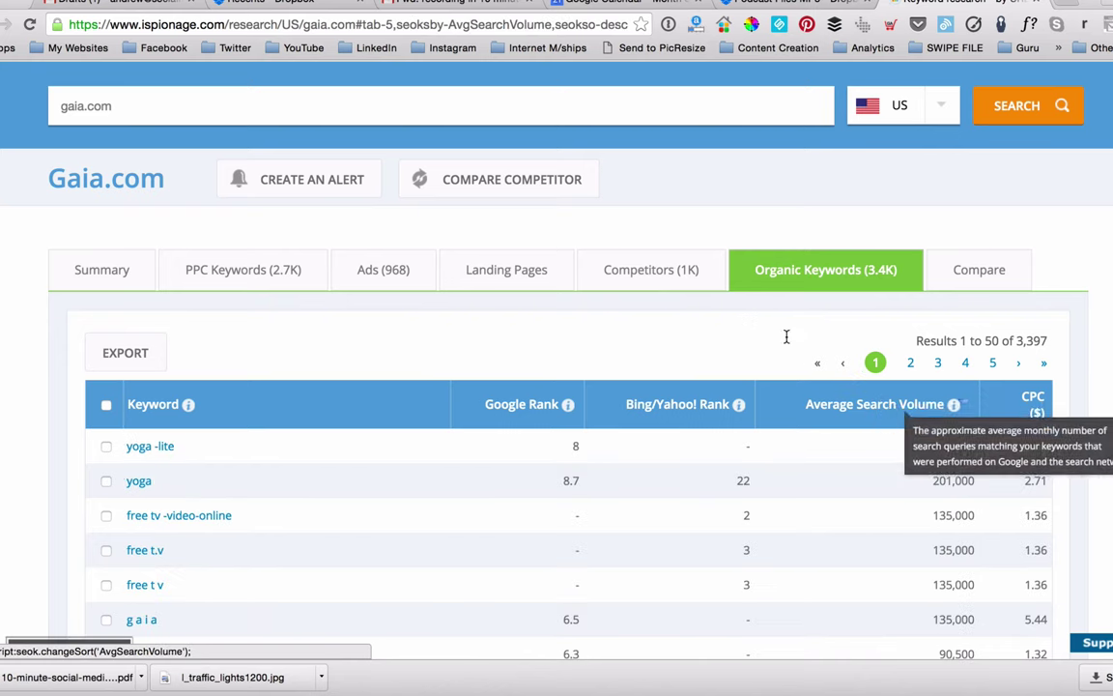
pyautogui.scroll(-1, 652, 314)
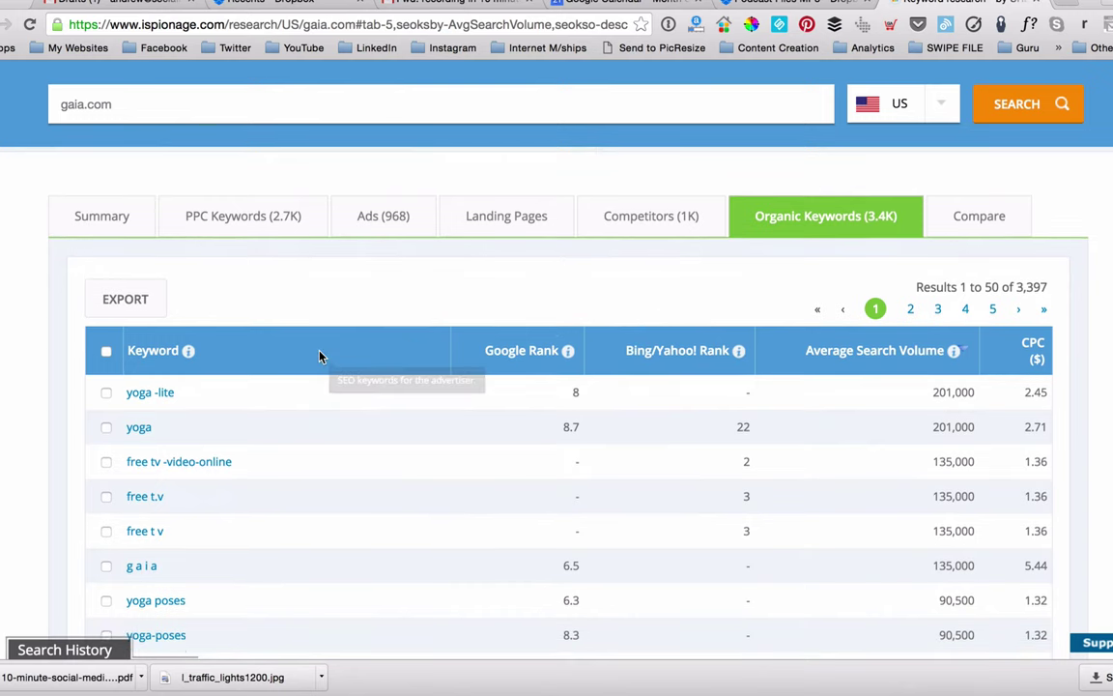
pyautogui.scroll(-1, 320, 356)
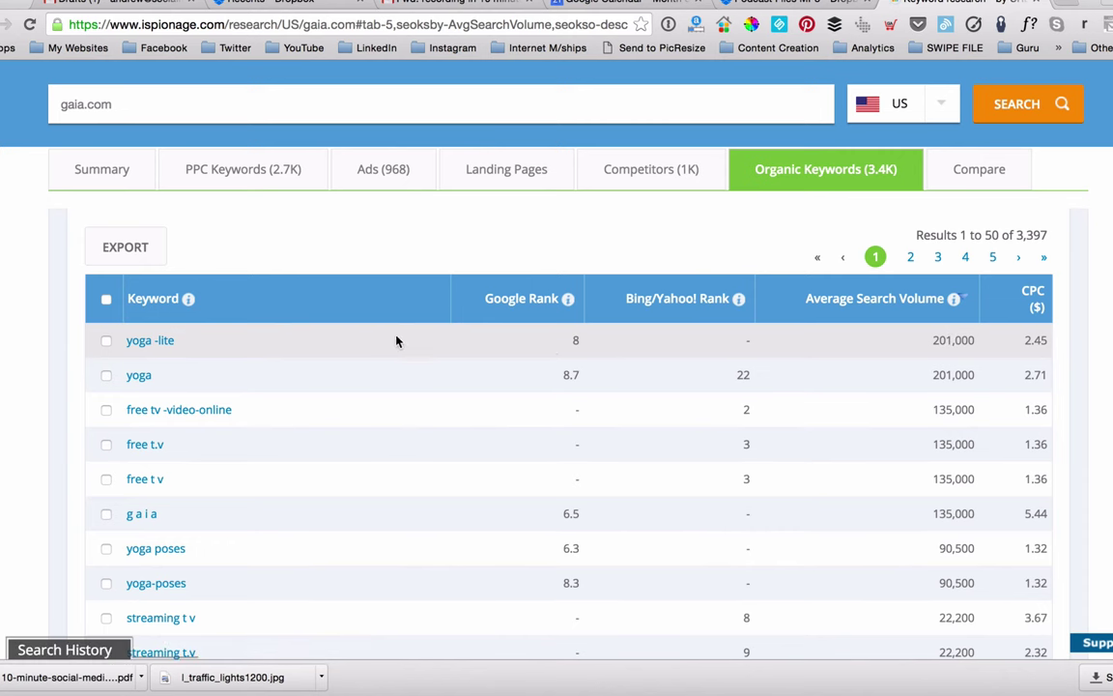
# Examine the first page of gaia.com's organic keywords, comparing keyword topics with their Google and Bing/Yahoo! ranks and search volumes
pyautogui.scroll(-2, 211, 401)
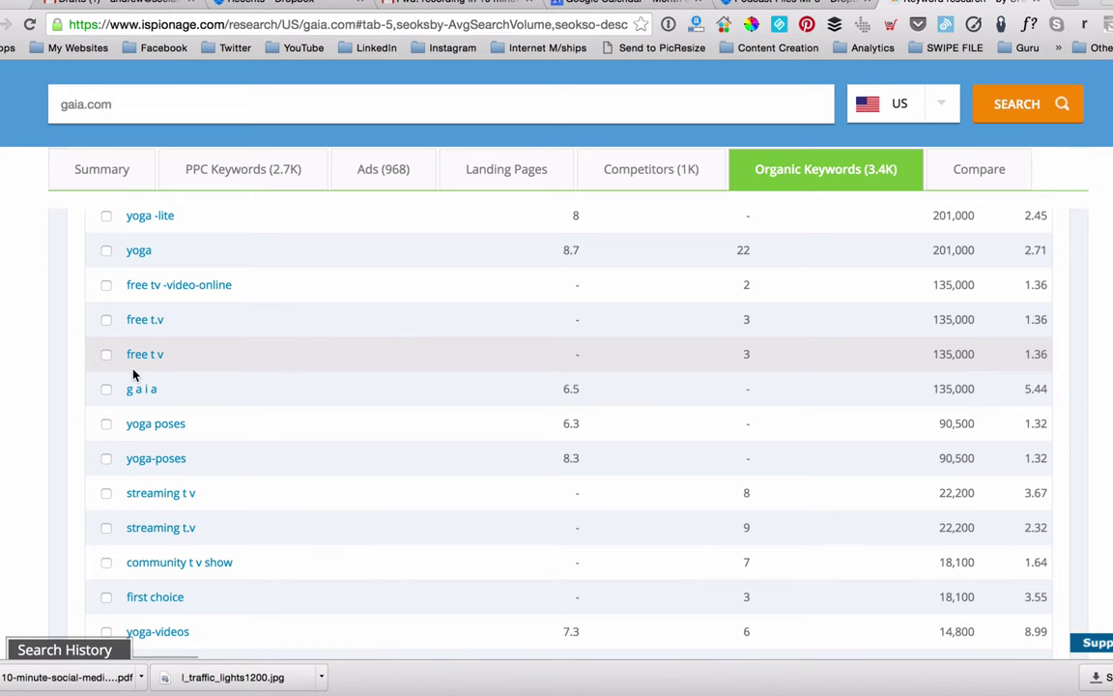
pyautogui.scroll(-5, 148, 379)
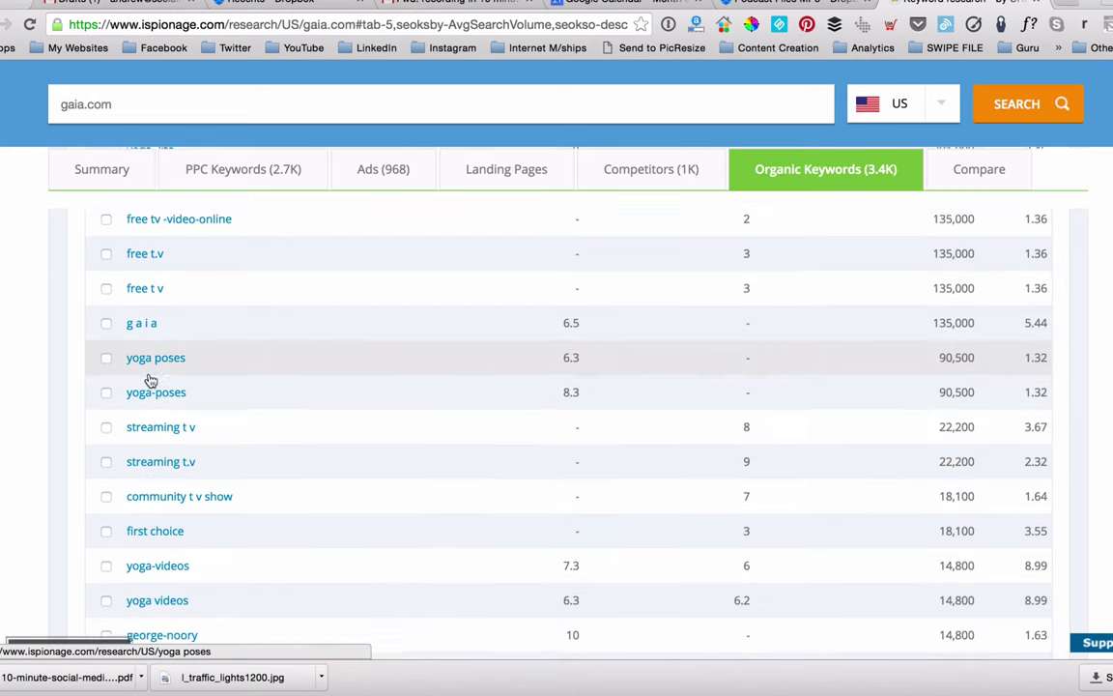
pyautogui.scroll(-5, 149, 380)
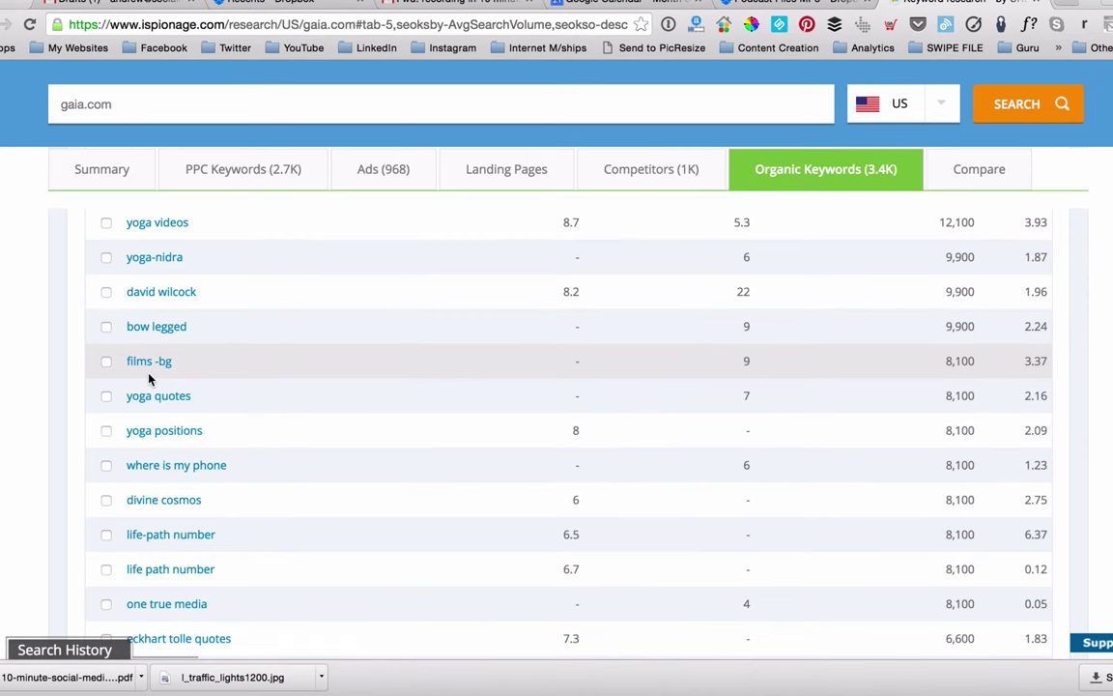
pyautogui.scroll(-4, 148, 380)
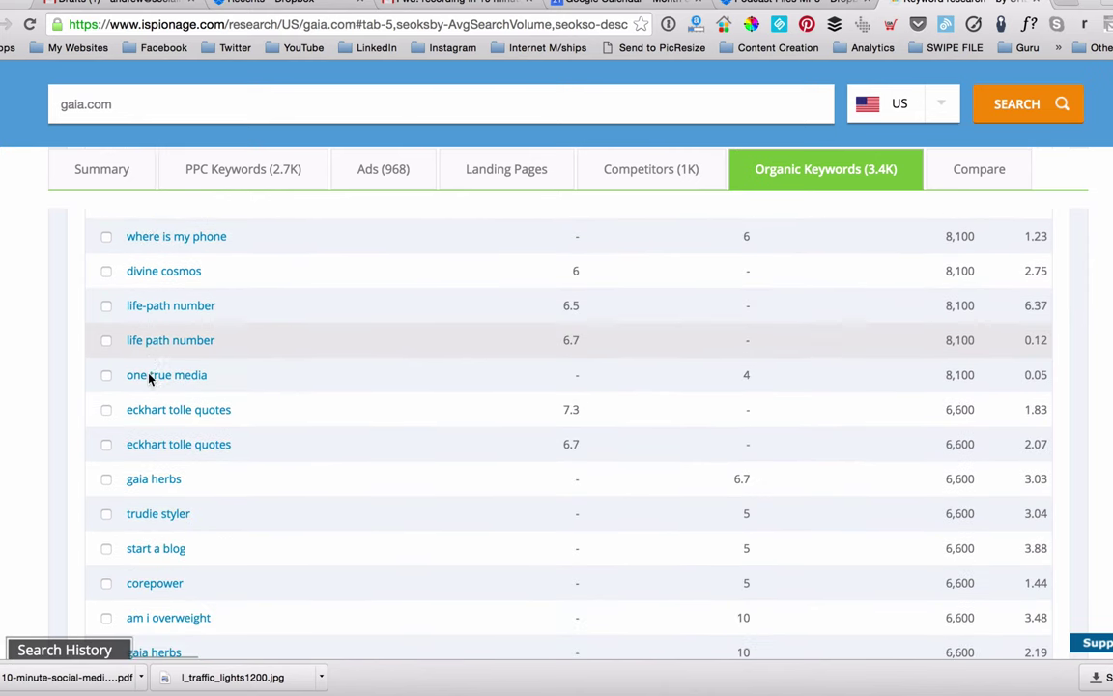
pyautogui.scroll(-3, 148, 380)
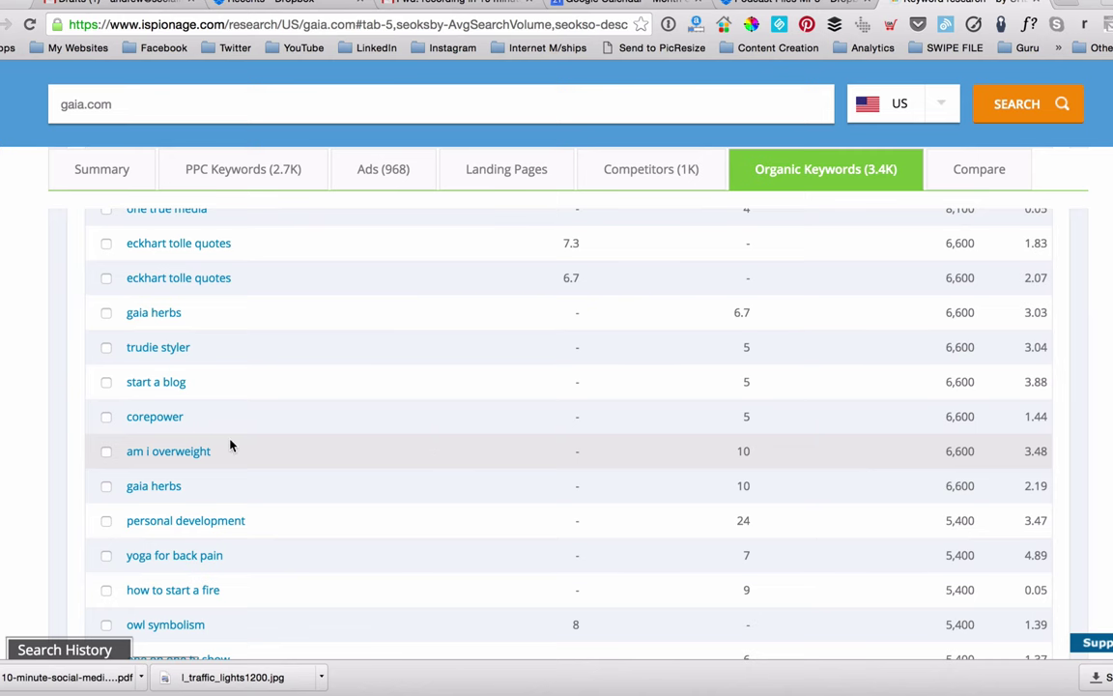
pyautogui.scroll(-2, 199, 454)
pyautogui.scroll(-1, 199, 457)
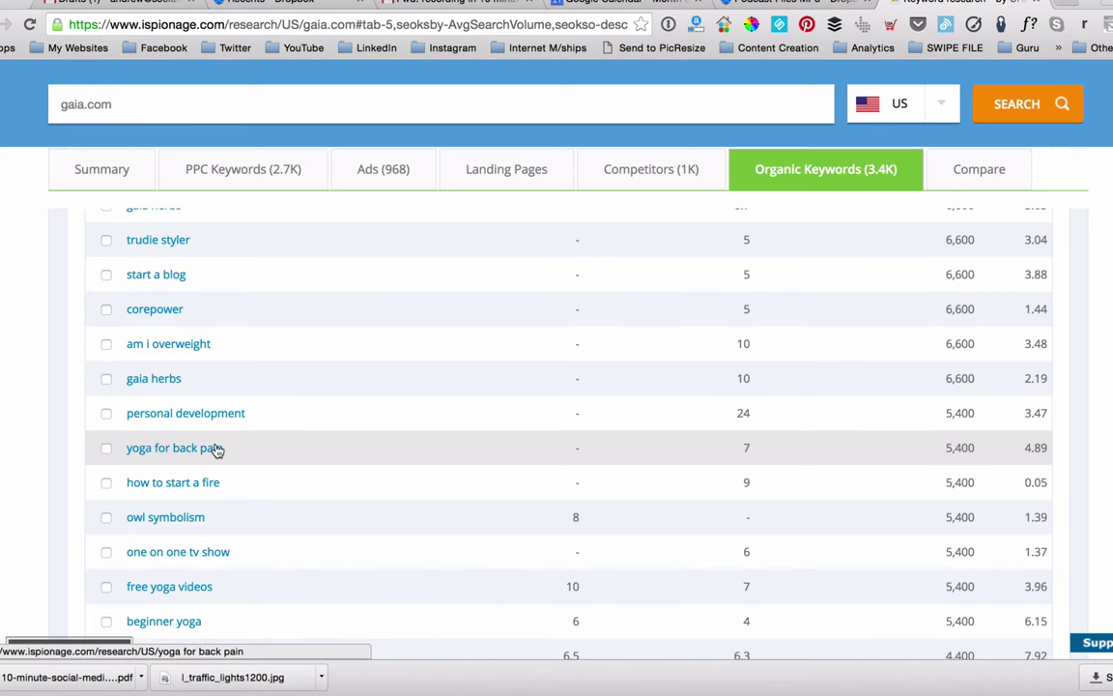
pyautogui.scroll(-3, 217, 450)
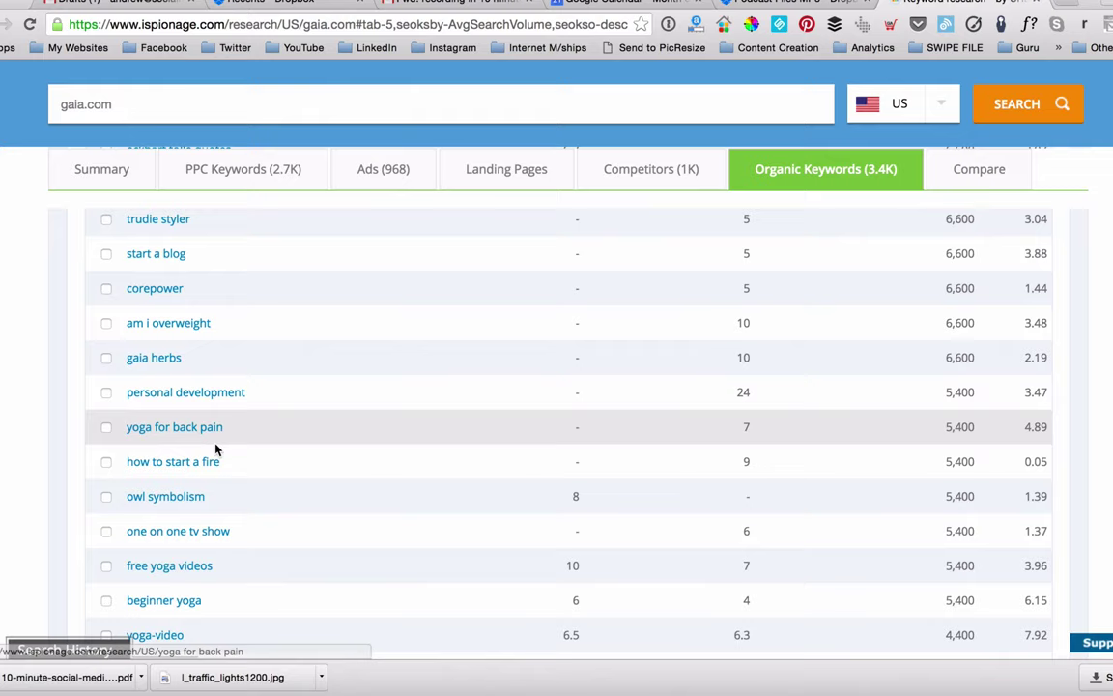
pyautogui.scroll(-3, 211, 449)
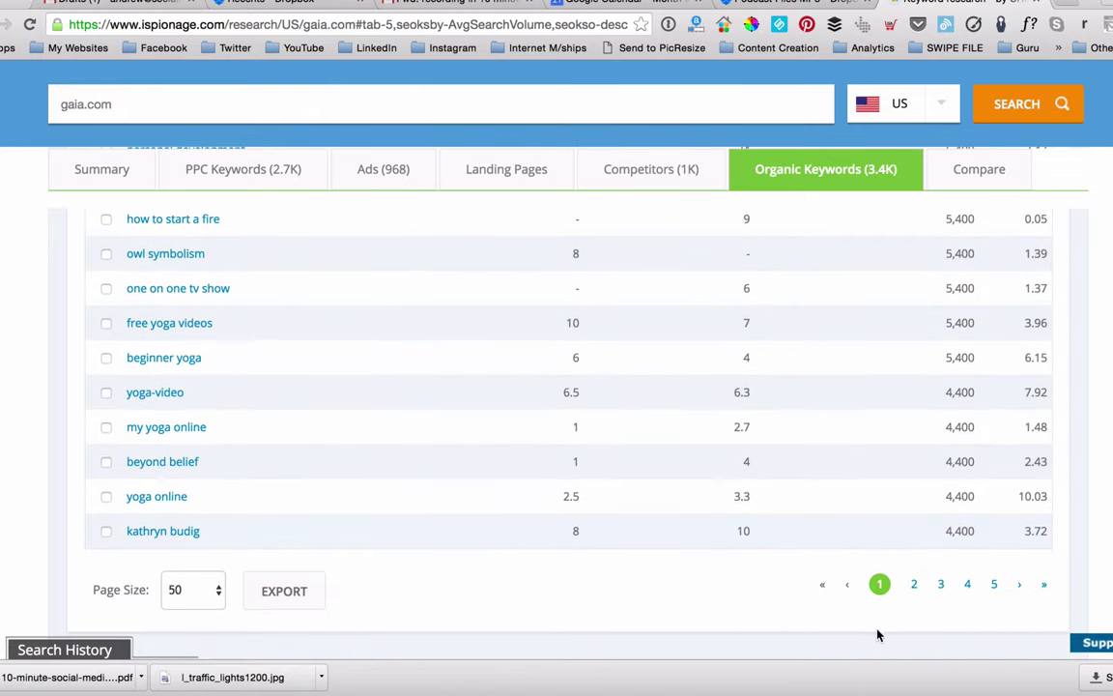
# Browse pages 2 and 4 of the organic keywords list for lower-volume keyword ideas
pyautogui.click(914, 584)
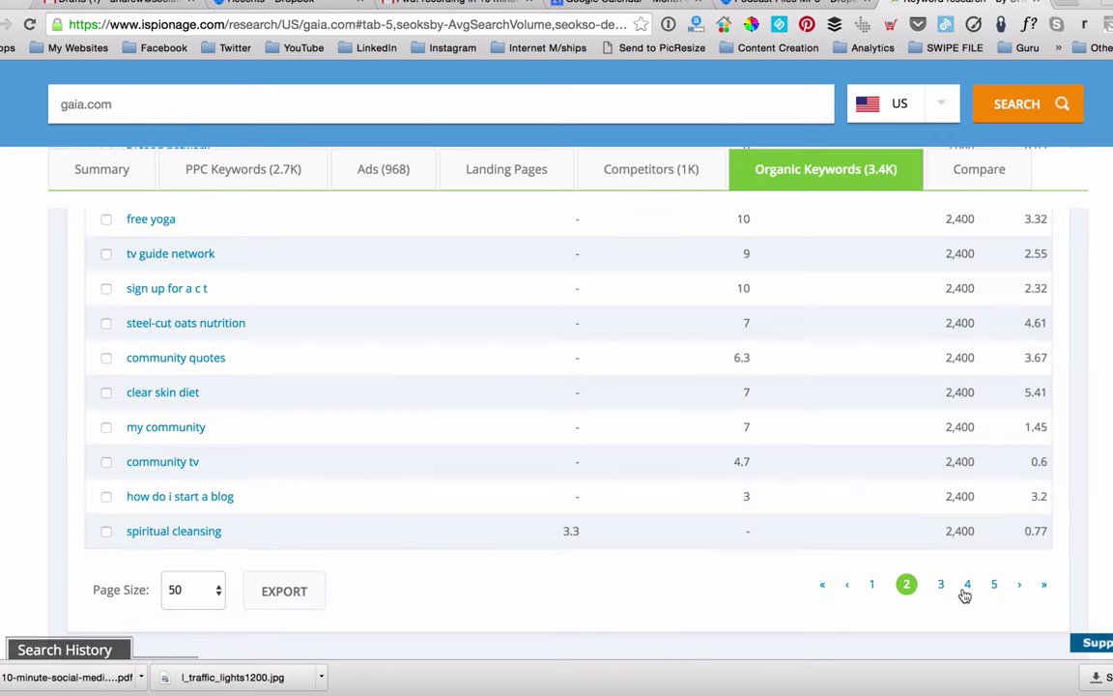
pyautogui.click(967, 586)
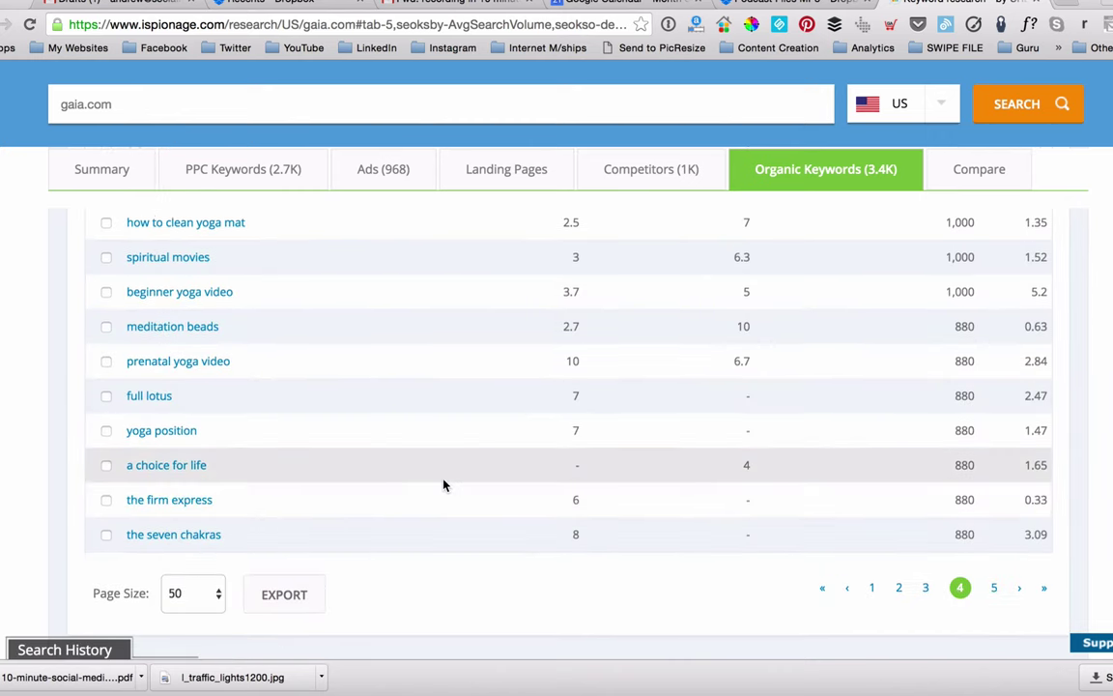
pyautogui.scroll(1, 443, 486)
pyautogui.scroll(1, 444, 485)
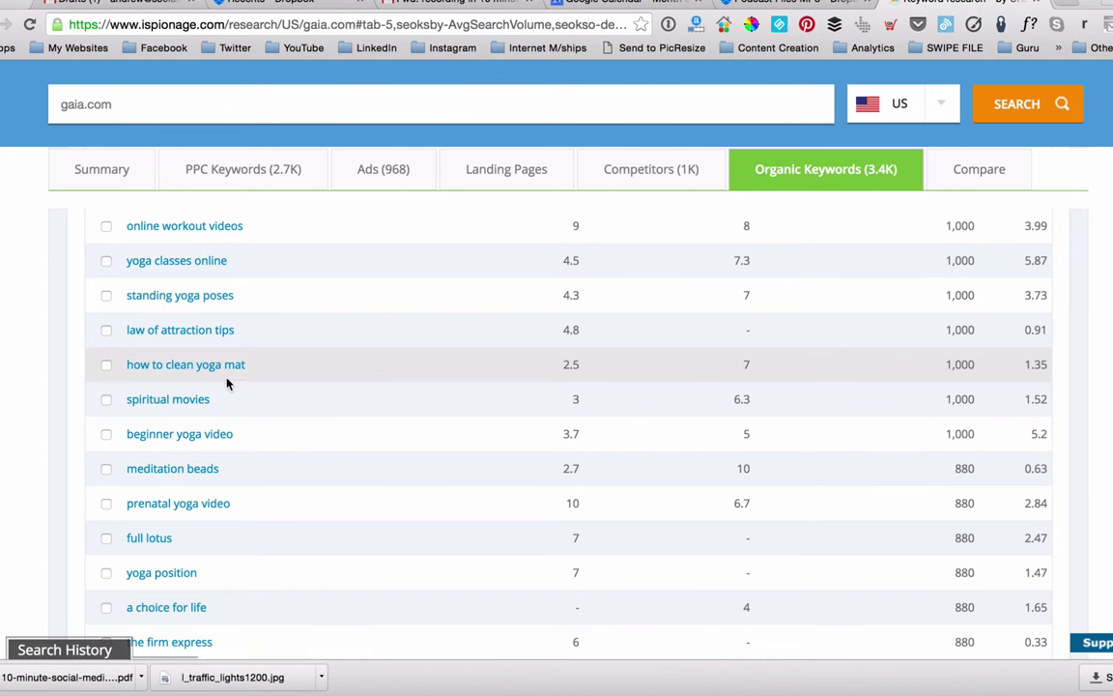
# Copy the organic keyword "how to clean yoga mat" and search for it on Google in a new browser tab
pyautogui.moveTo(256, 372); pyautogui.dragTo(131, 369)
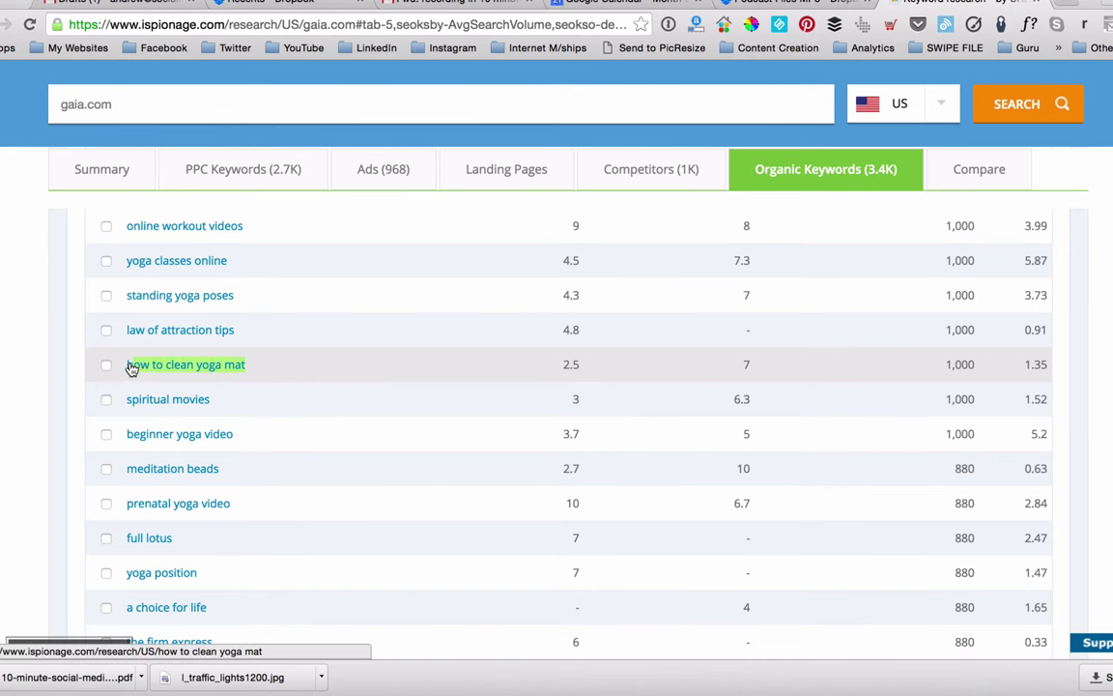
pyautogui.click(126, 336)
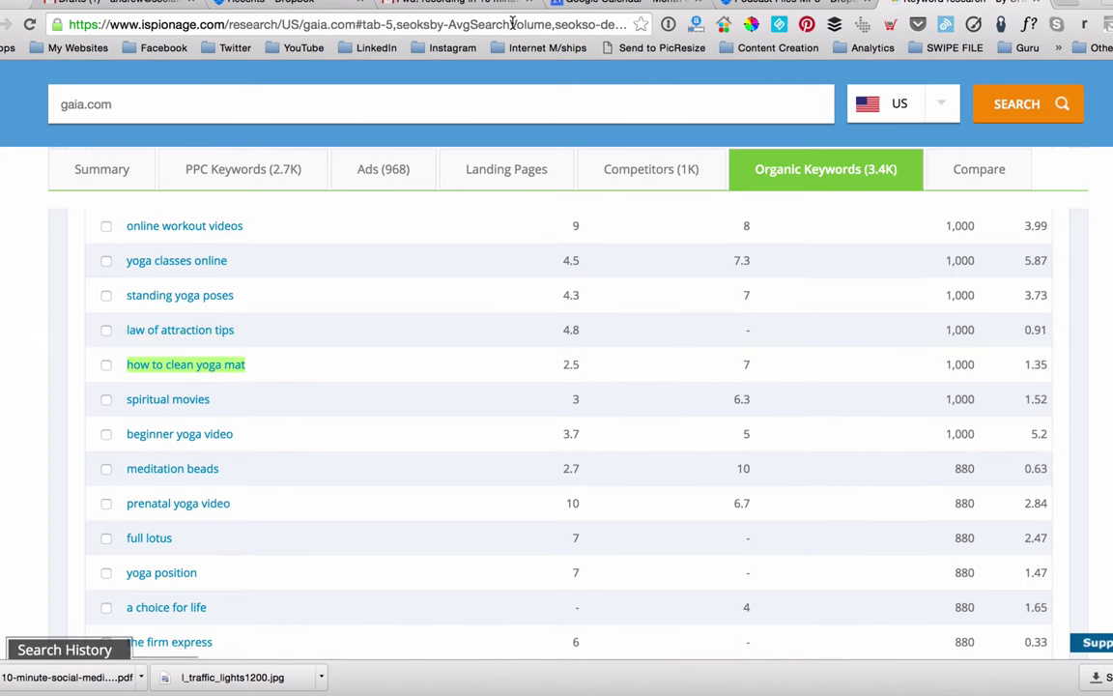
pyautogui.press('super+t')
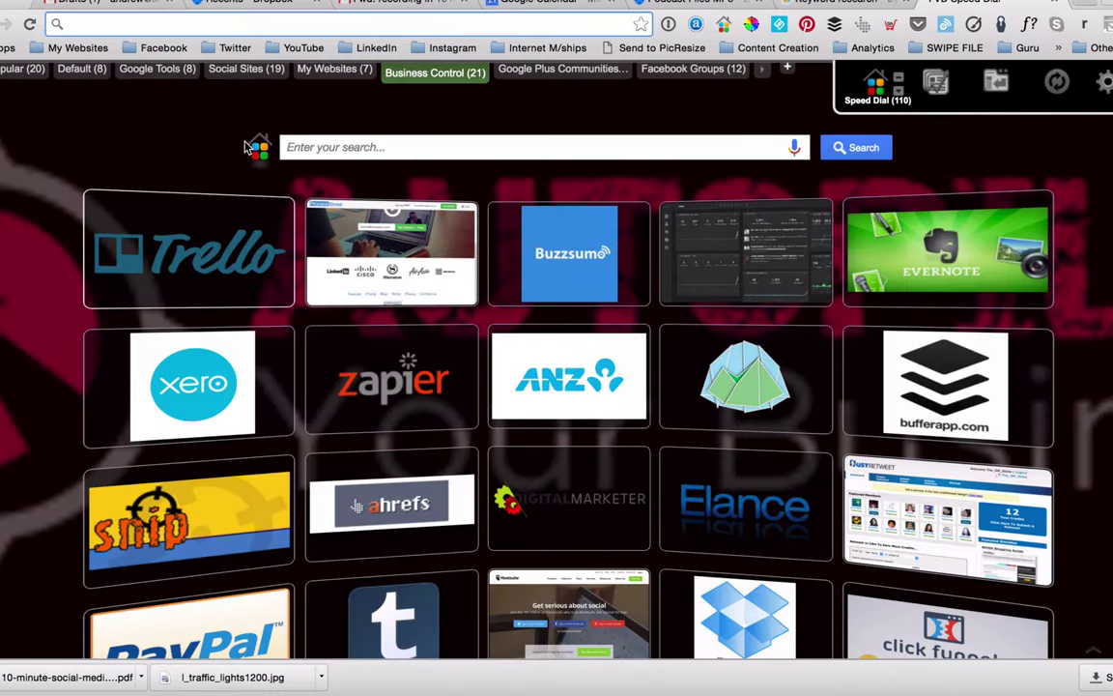
pyautogui.click(157, 69)
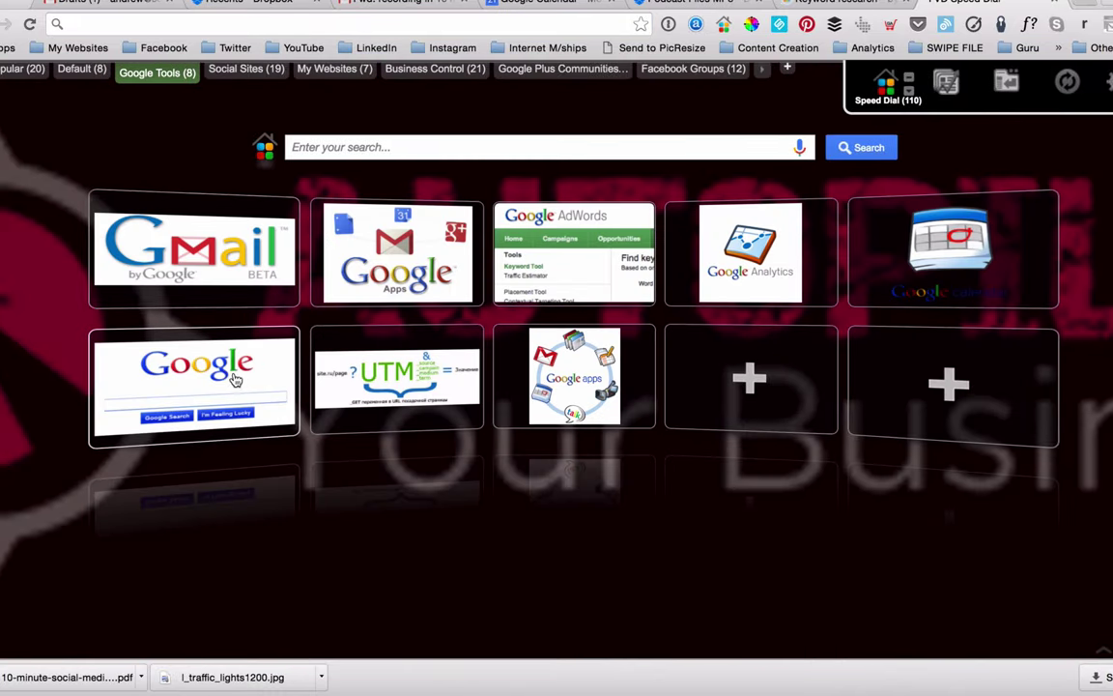
pyautogui.click(446, 253)
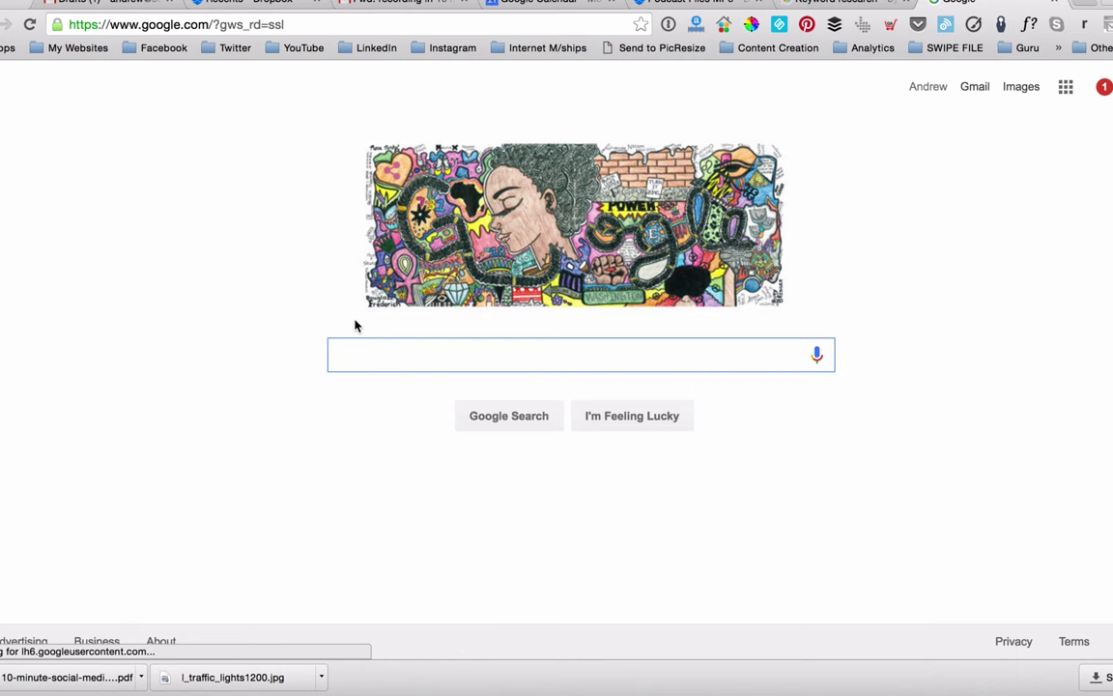
pyautogui.write('how to clean yoga mat')
pyautogui.press('Return')
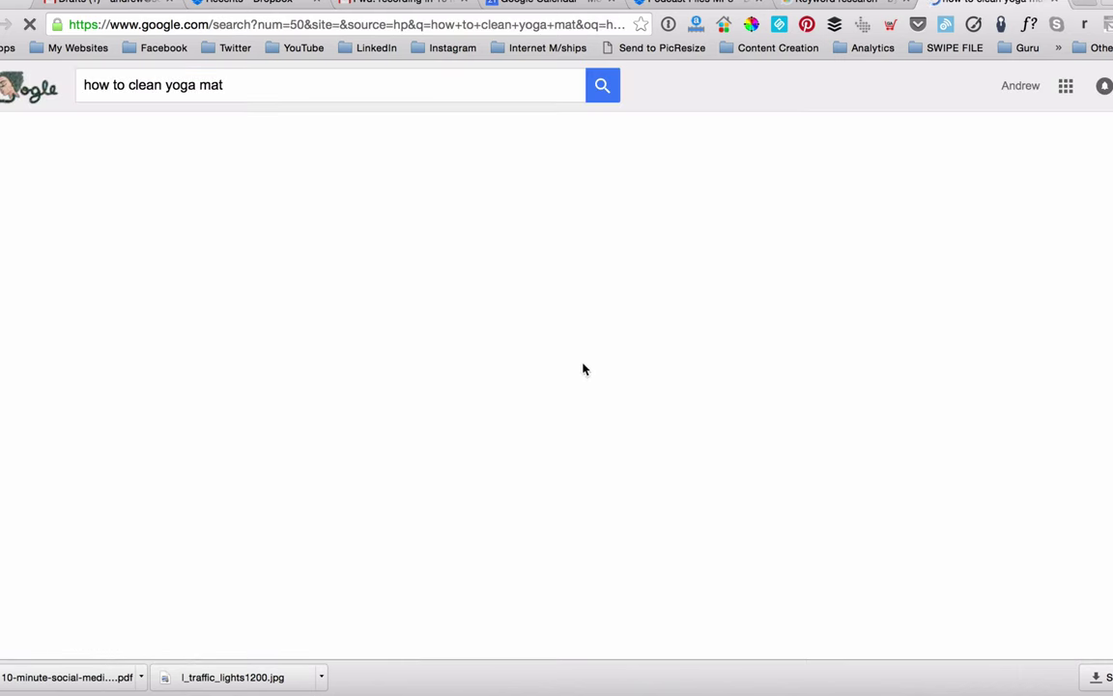
# Look through the Google results for "how to clean yoga mat" and locate gaia.com's article among them
pyautogui.scroll(-3, 45, 399)
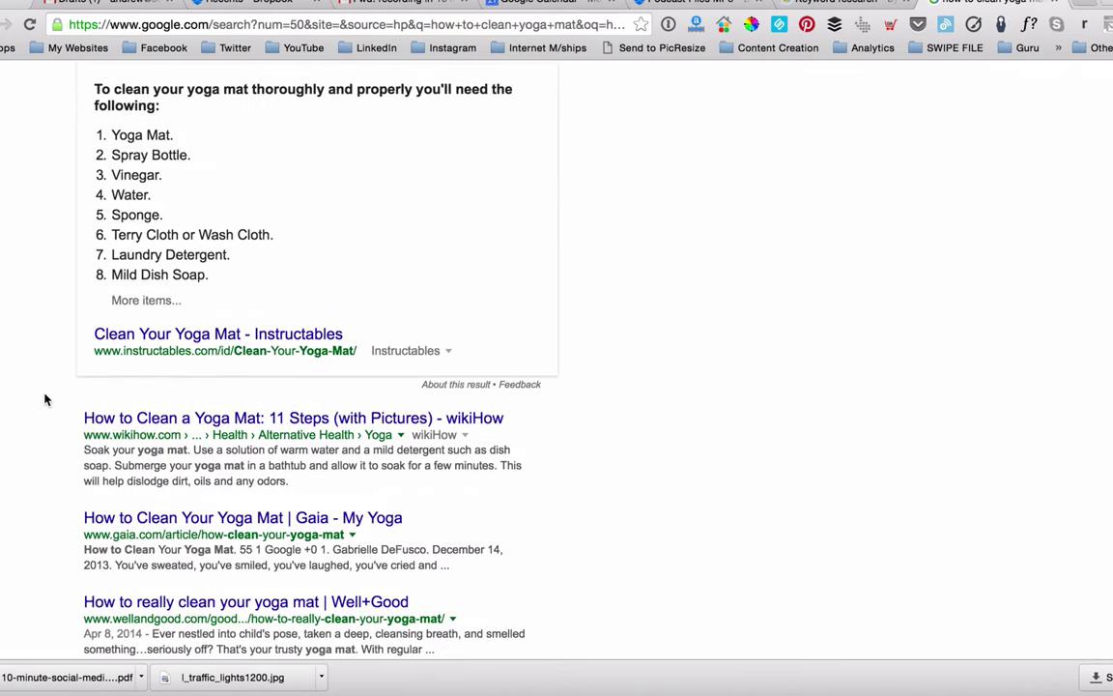
pyautogui.scroll(-2, 44, 399)
pyautogui.scroll(5, 45, 399)
pyautogui.scroll(-7, 45, 399)
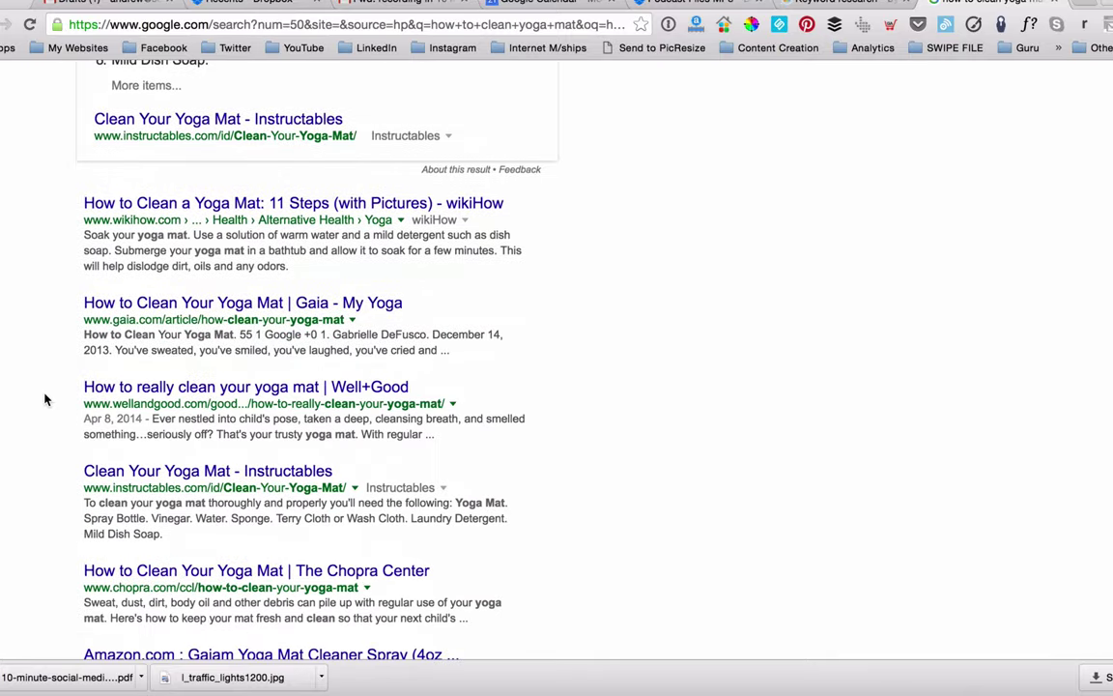
pyautogui.scroll(-10, 44, 399)
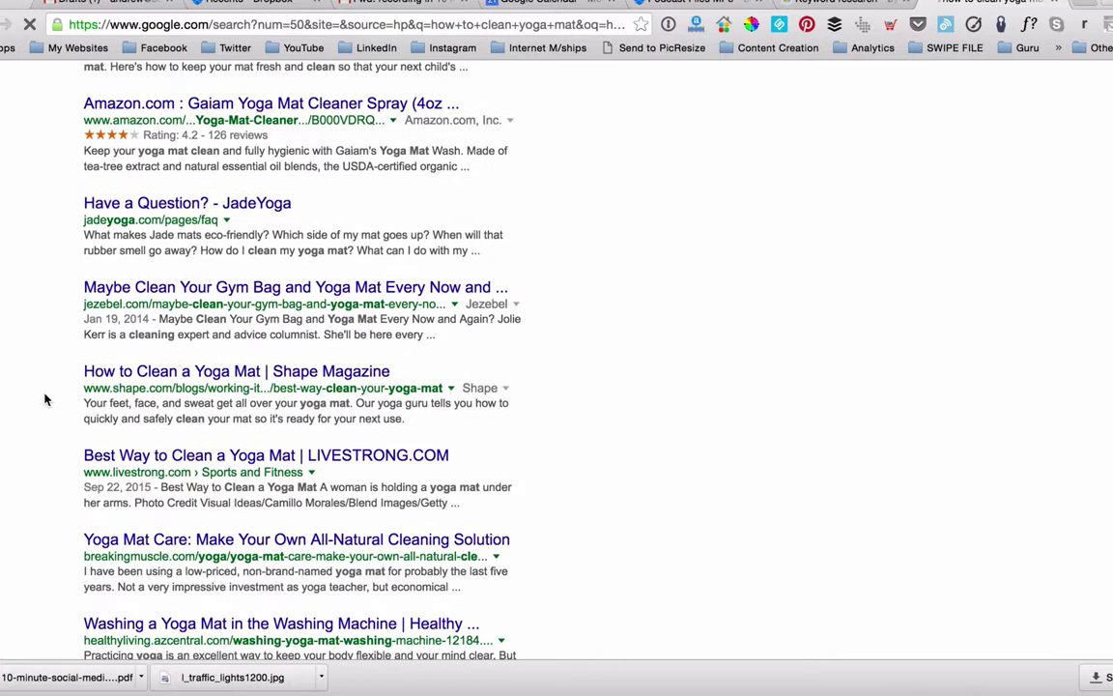
pyautogui.scroll(-2, 45, 399)
pyautogui.scroll(10, 44, 400)
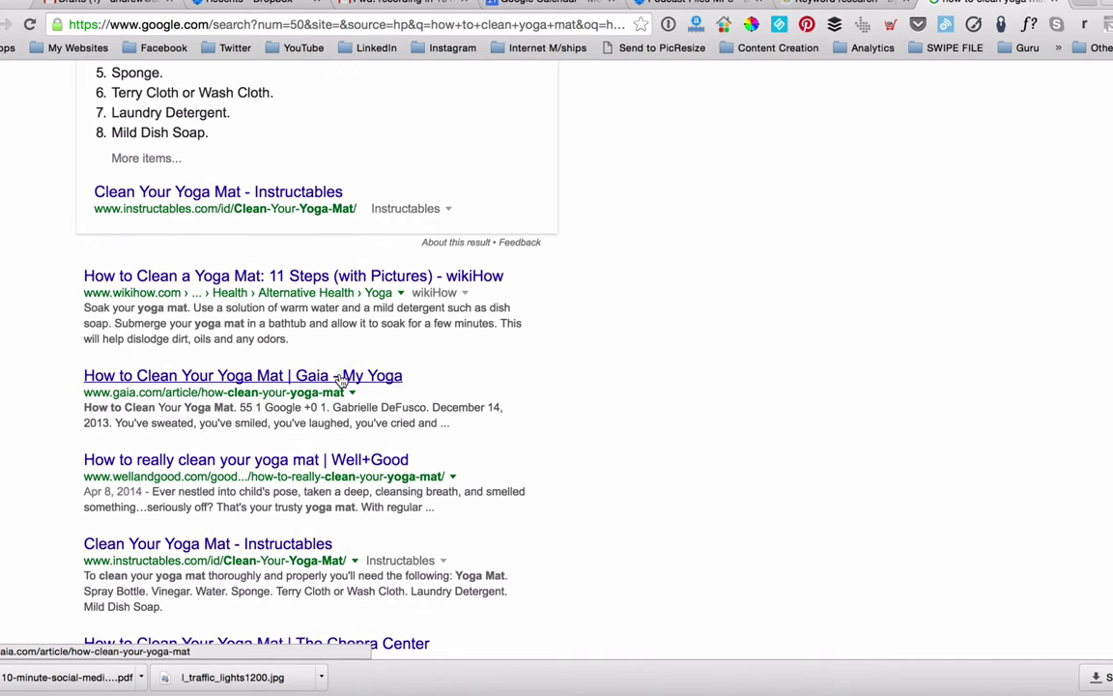
# Compare gaia.com's yoga mat article with the other Google results ranking around it, from the featured snippet down to the lower listings
pyautogui.scroll(-1, 231, 395)
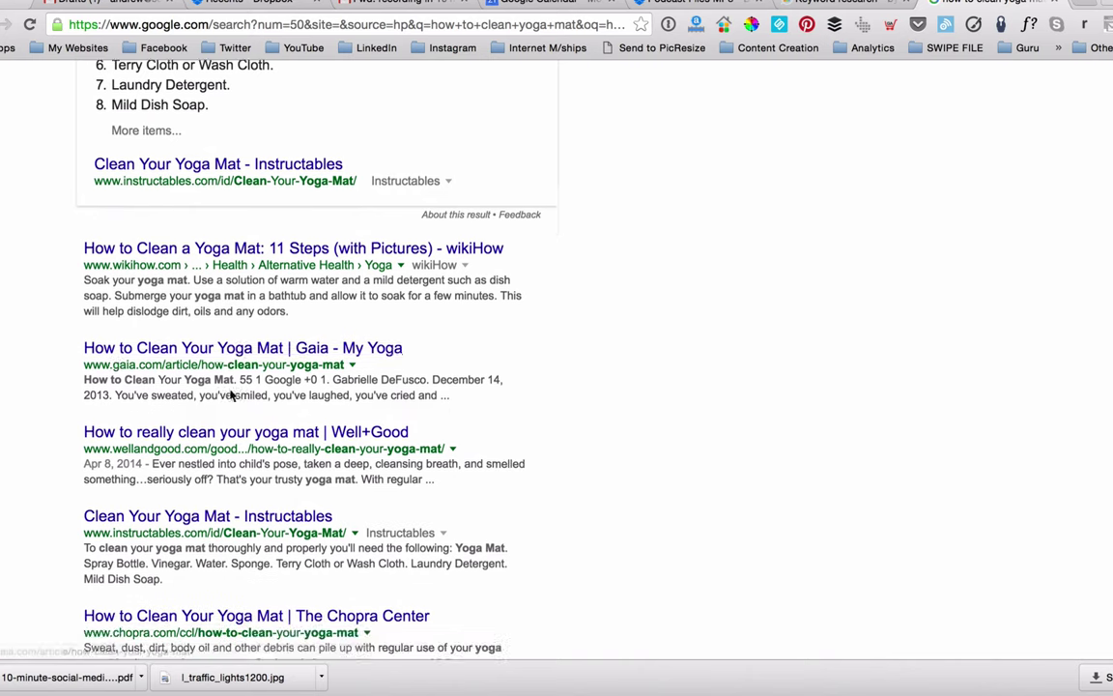
pyautogui.scroll(-5, 232, 395)
pyautogui.scroll(8, 231, 393)
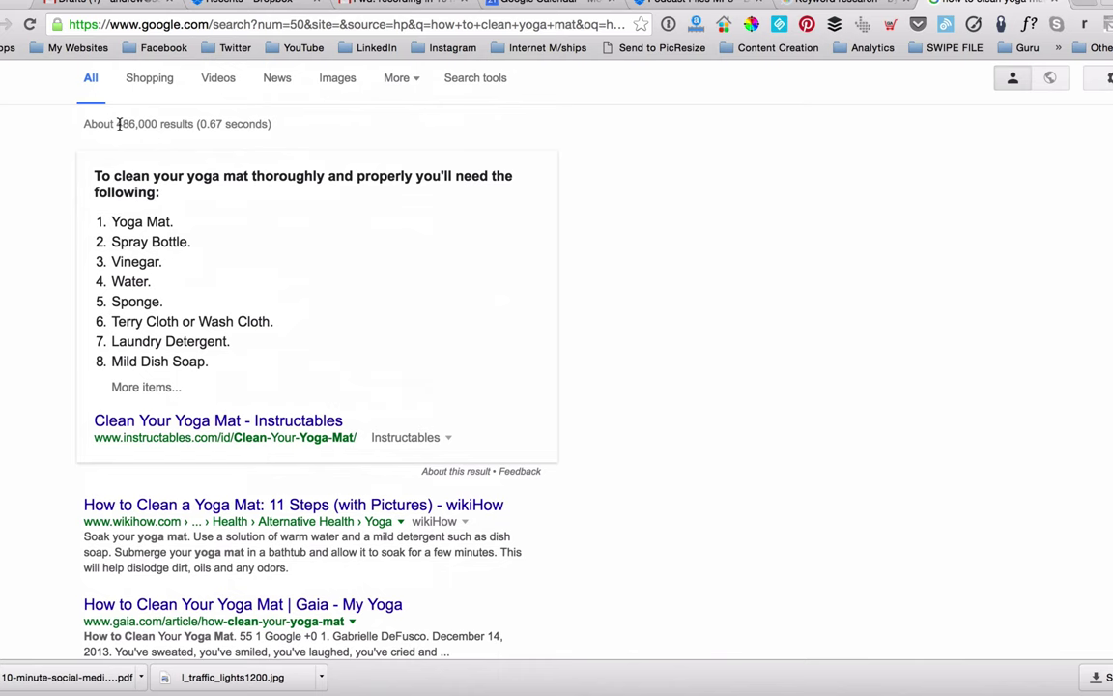
pyautogui.scroll(-3, 261, 375)
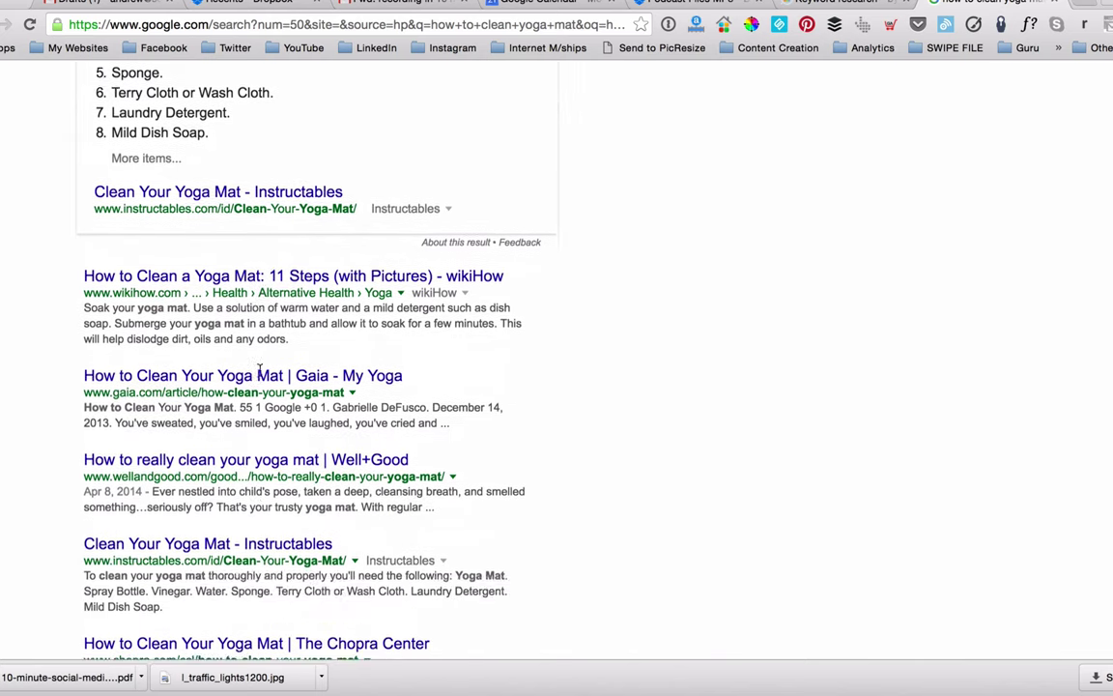
pyautogui.scroll(-2, 259, 373)
pyautogui.scroll(-3, 259, 375)
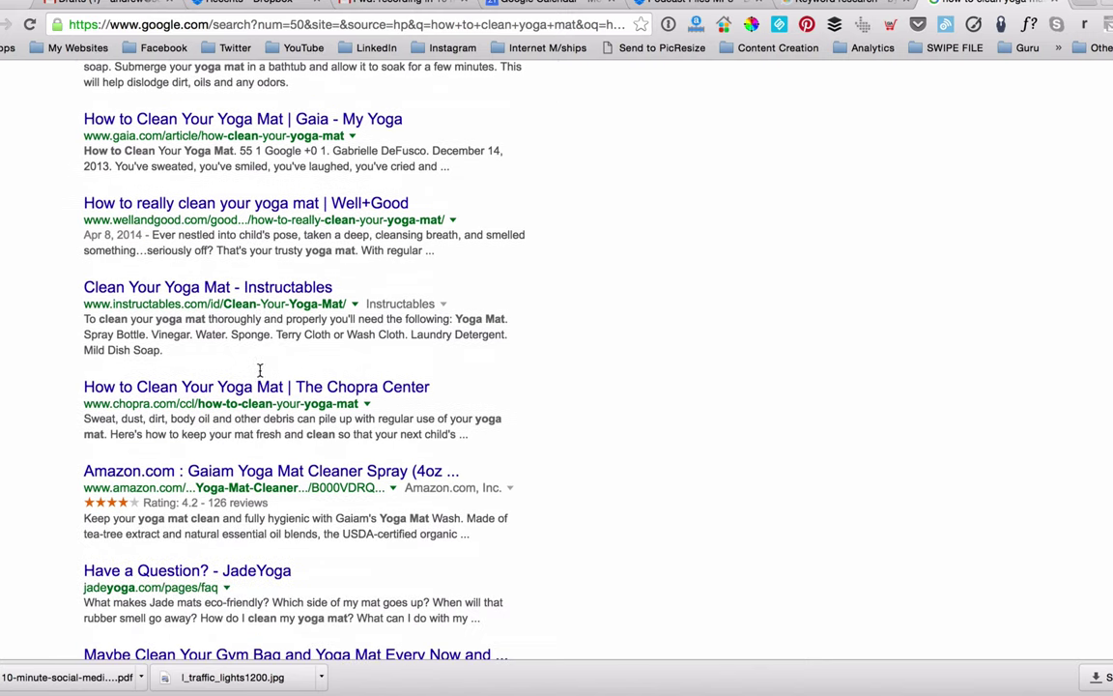
pyautogui.scroll(-1, 246, 331)
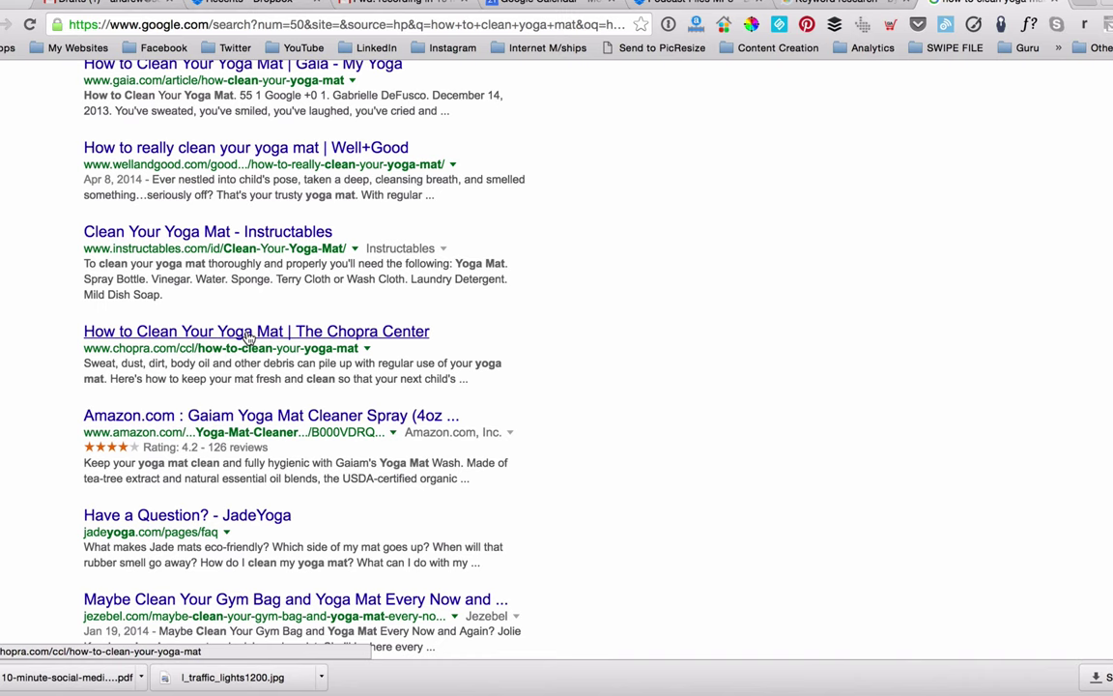
pyautogui.scroll(10, 249, 334)
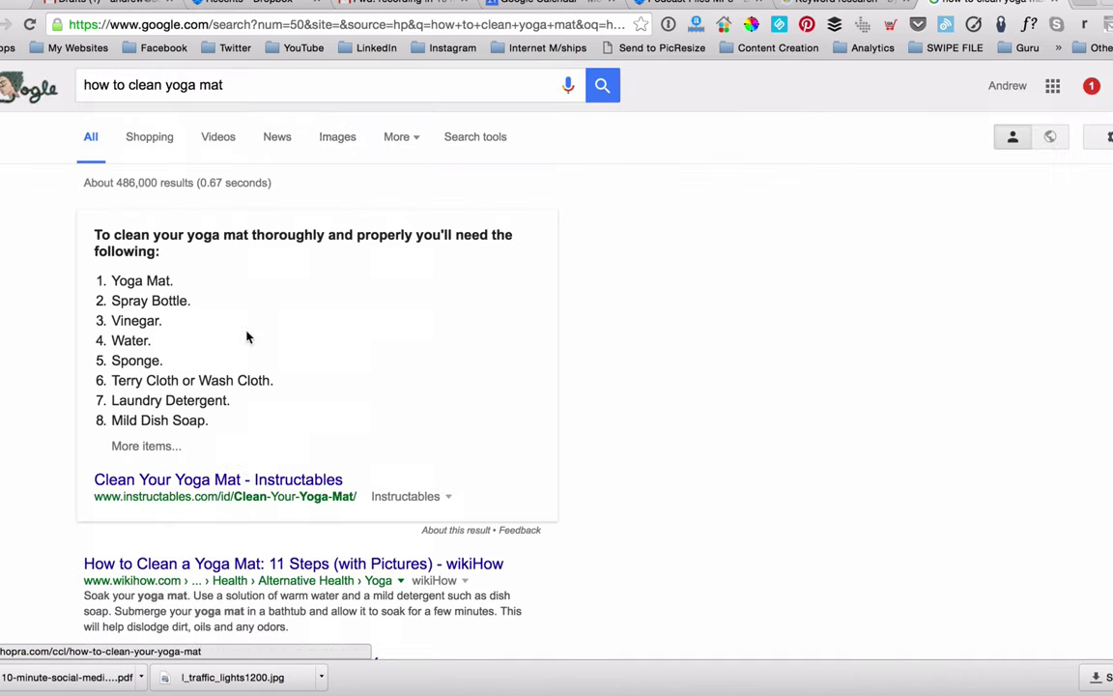
# Return to gaia.com's organic keywords in iSpionage and browse pages 4, 5 and 6 for more lower-volume keyword ideas
pyautogui.click(853, 5)
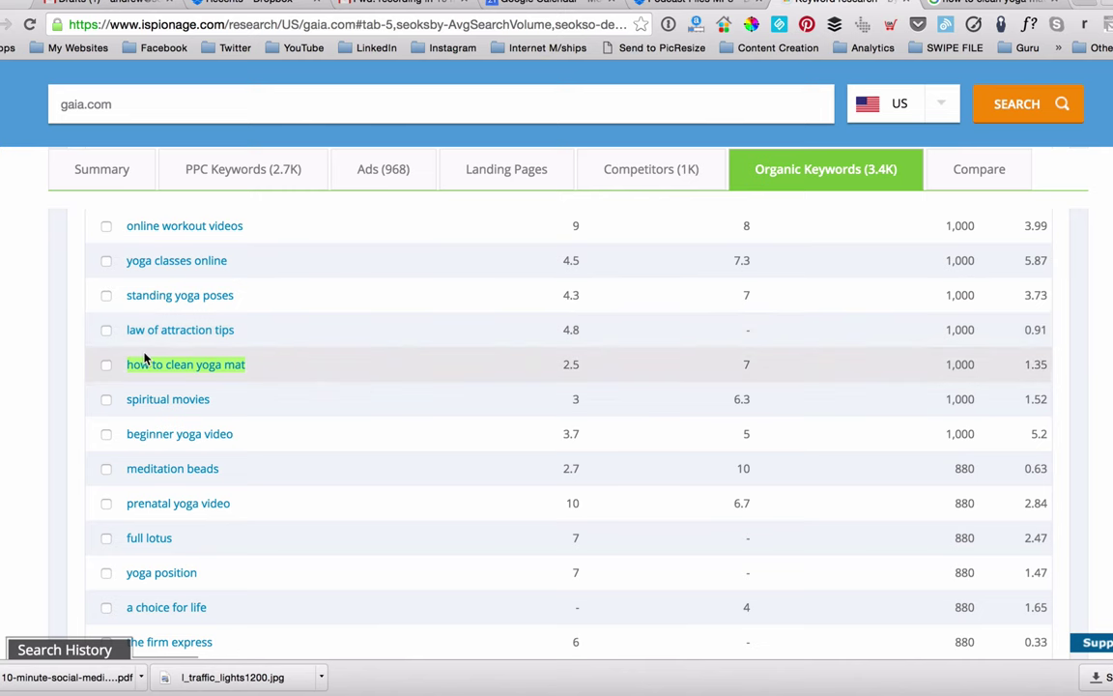
pyautogui.scroll(3, 145, 359)
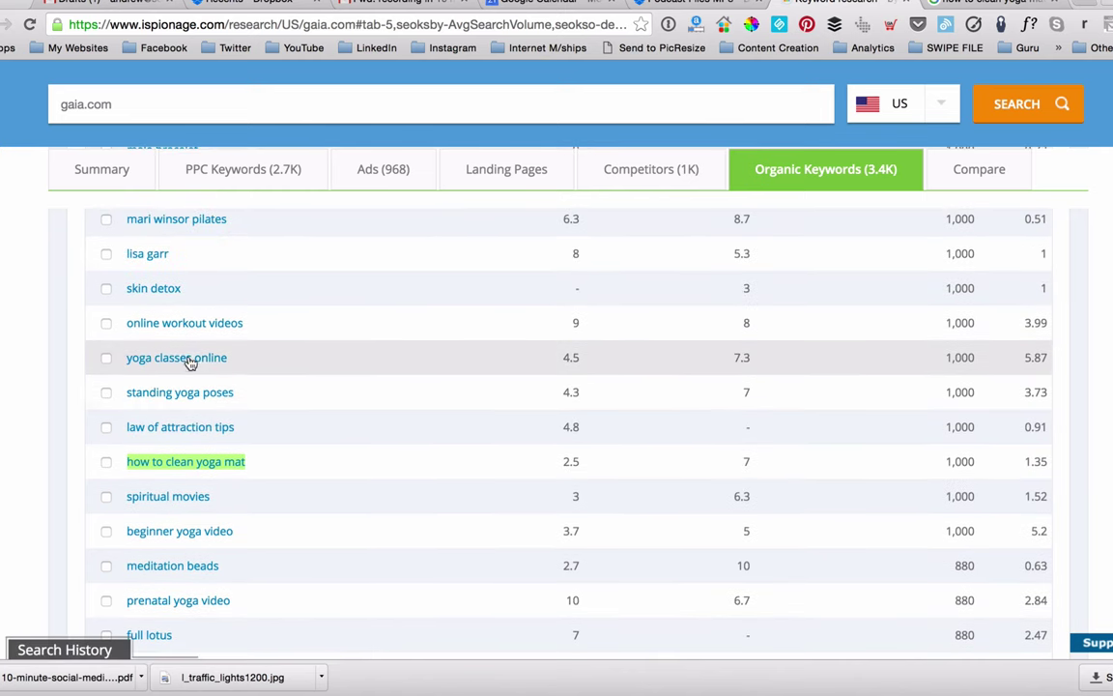
pyautogui.scroll(-1, 192, 352)
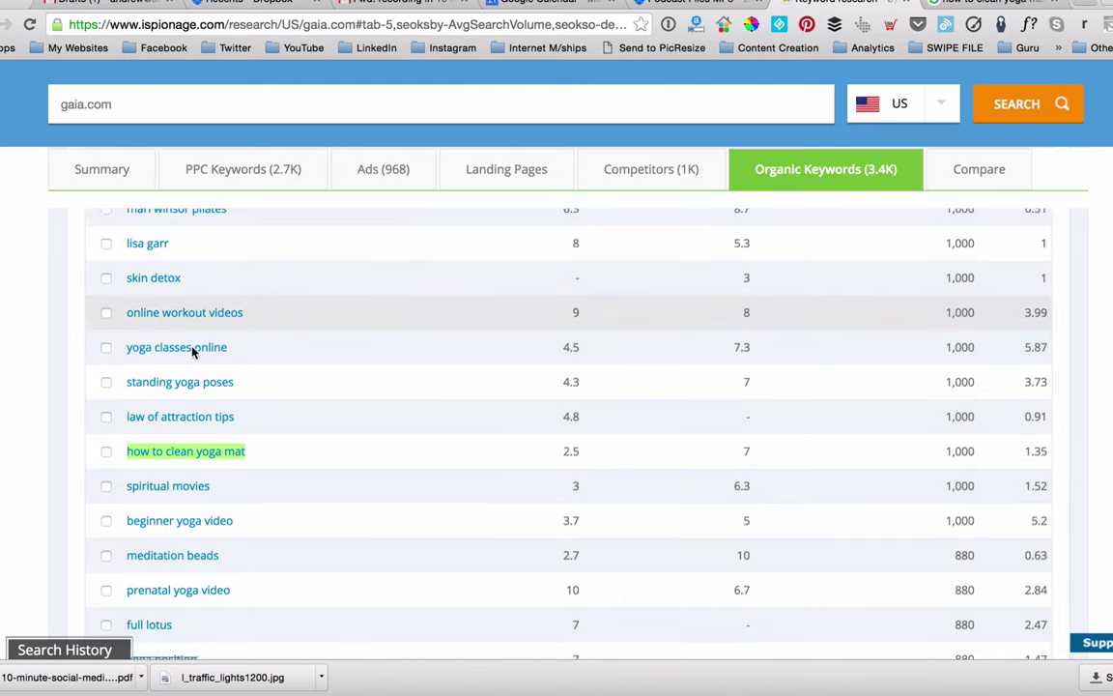
pyautogui.scroll(-5, 192, 352)
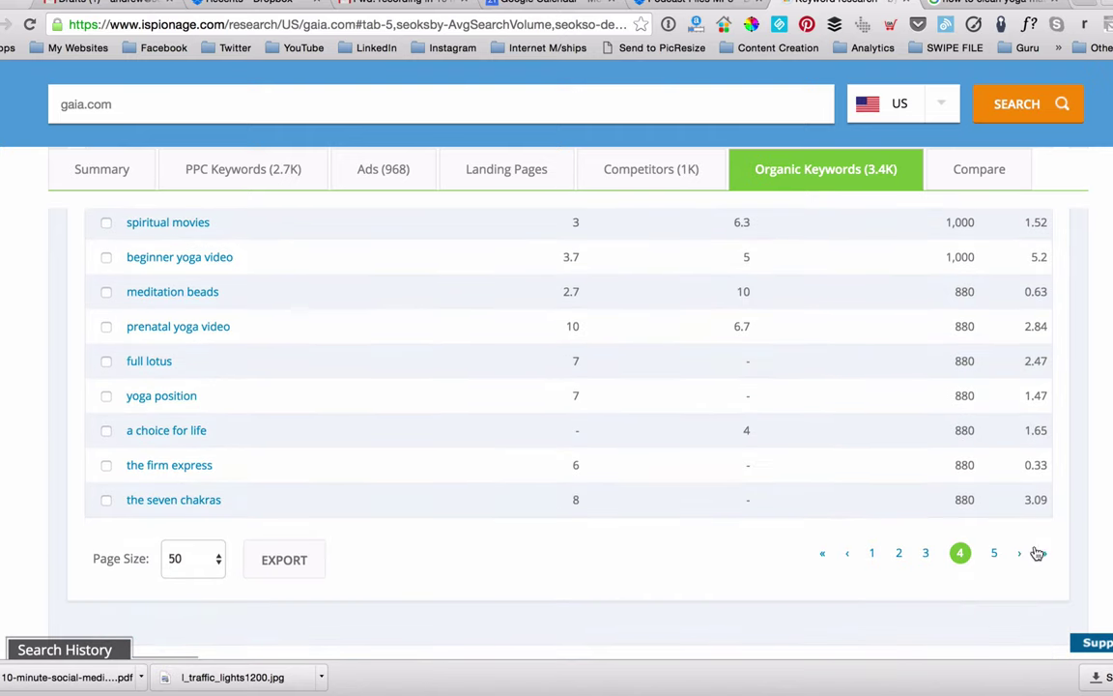
pyautogui.click(1019, 555)
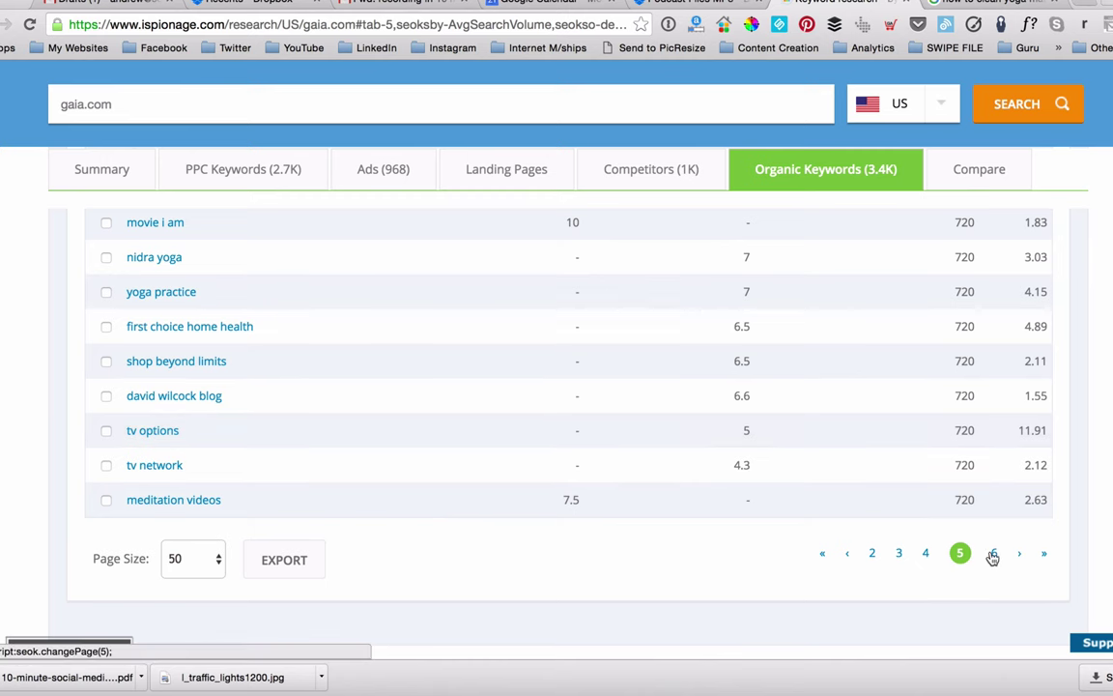
pyautogui.click(993, 555)
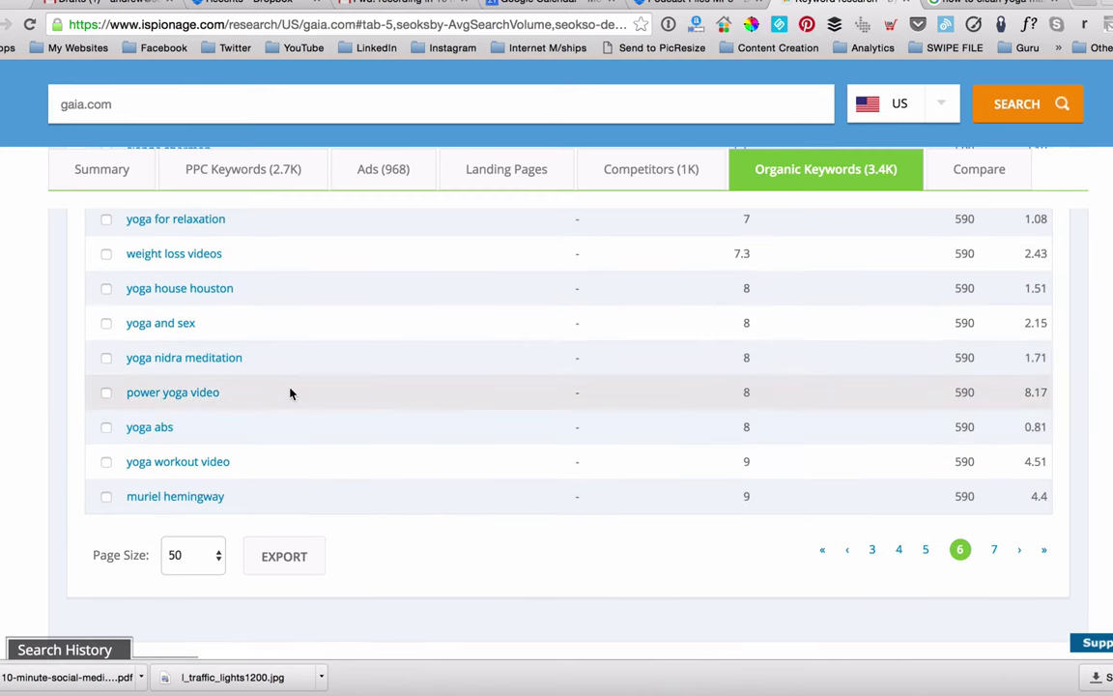
pyautogui.scroll(5, 290, 392)
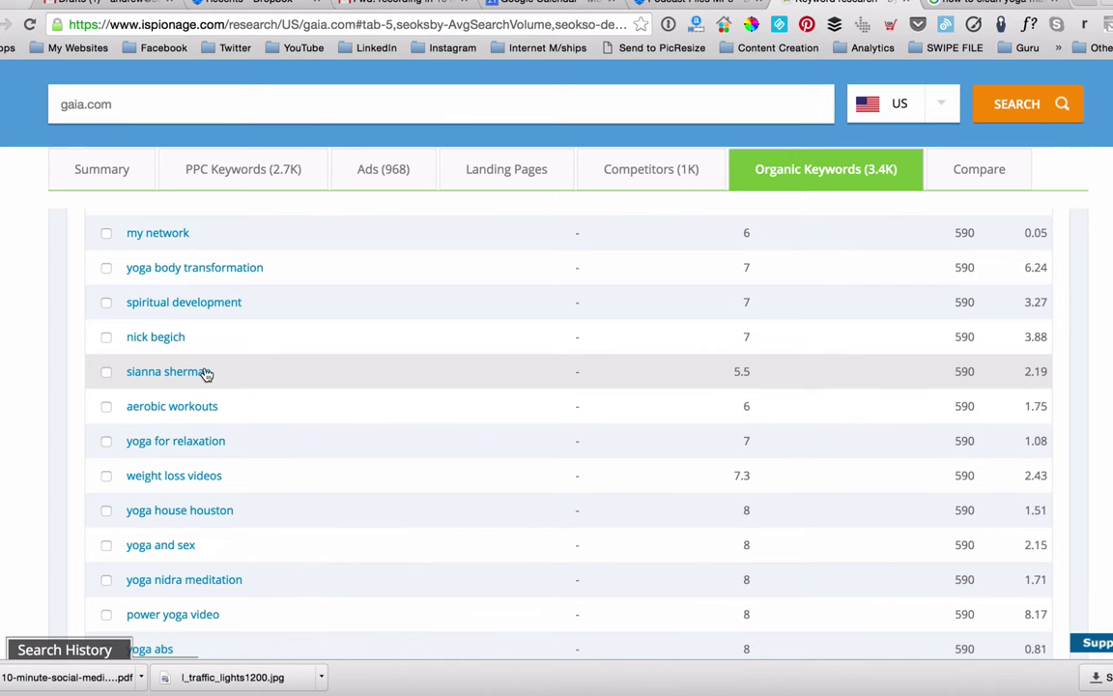
pyautogui.scroll(-1, 273, 322)
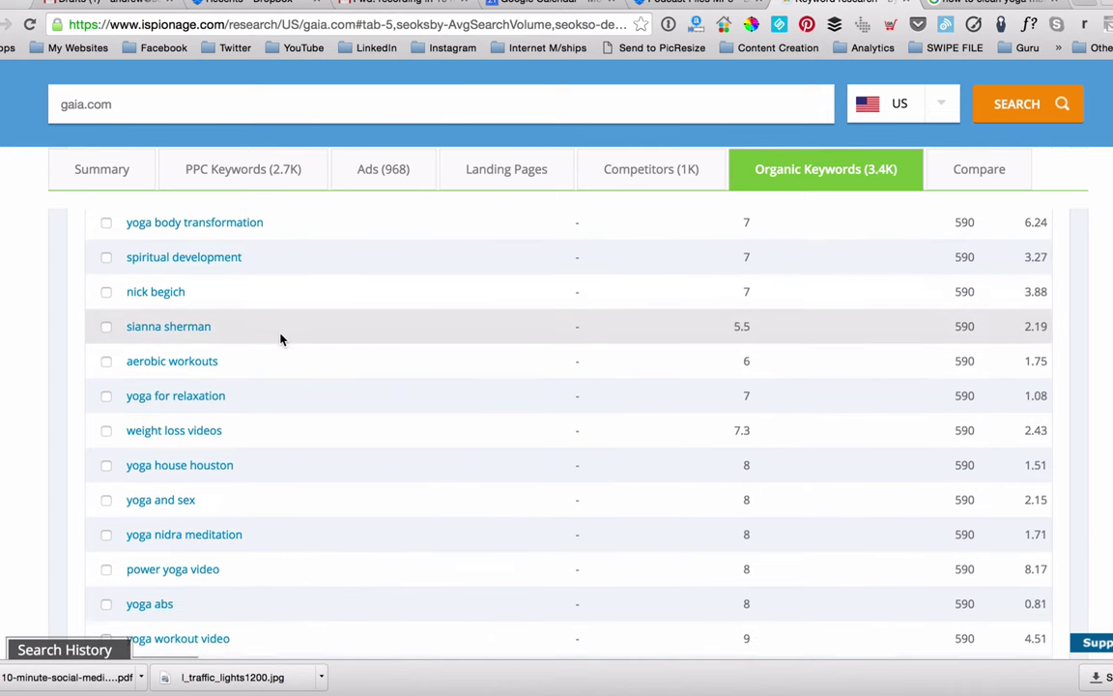
pyautogui.scroll(-1, 280, 338)
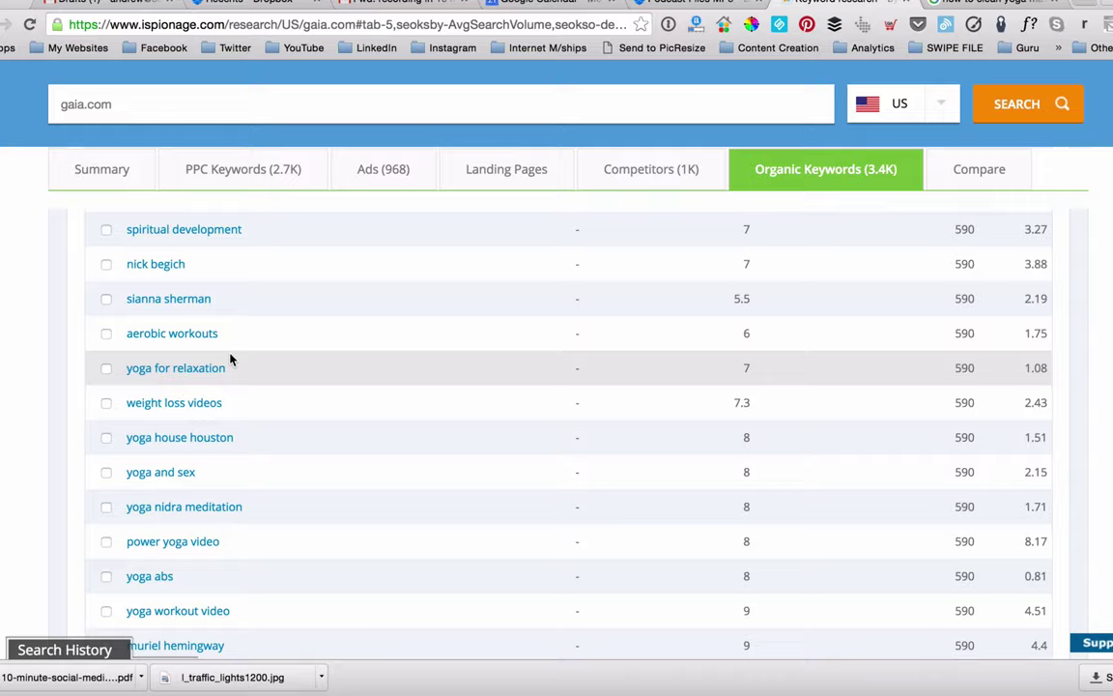
# Open the iSpionage blog's tutorials guide on PPC and SEO competitive intelligence and look through its list of tutorials
pyautogui.scroll(10, 230, 360)
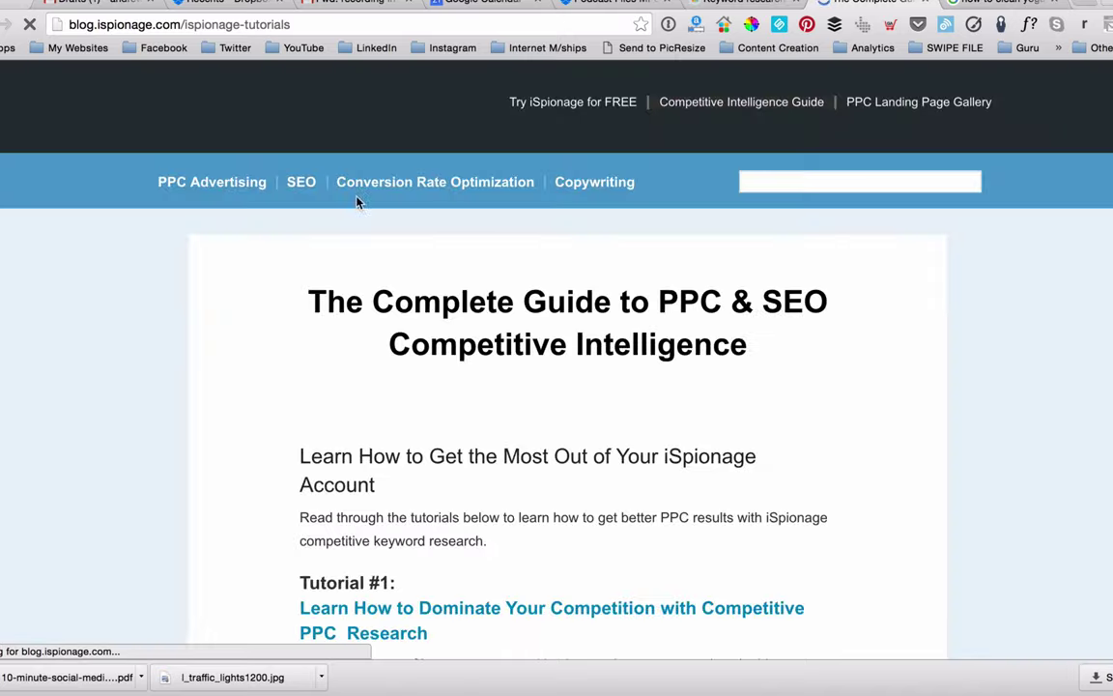
pyautogui.scroll(-15, 386, 301)
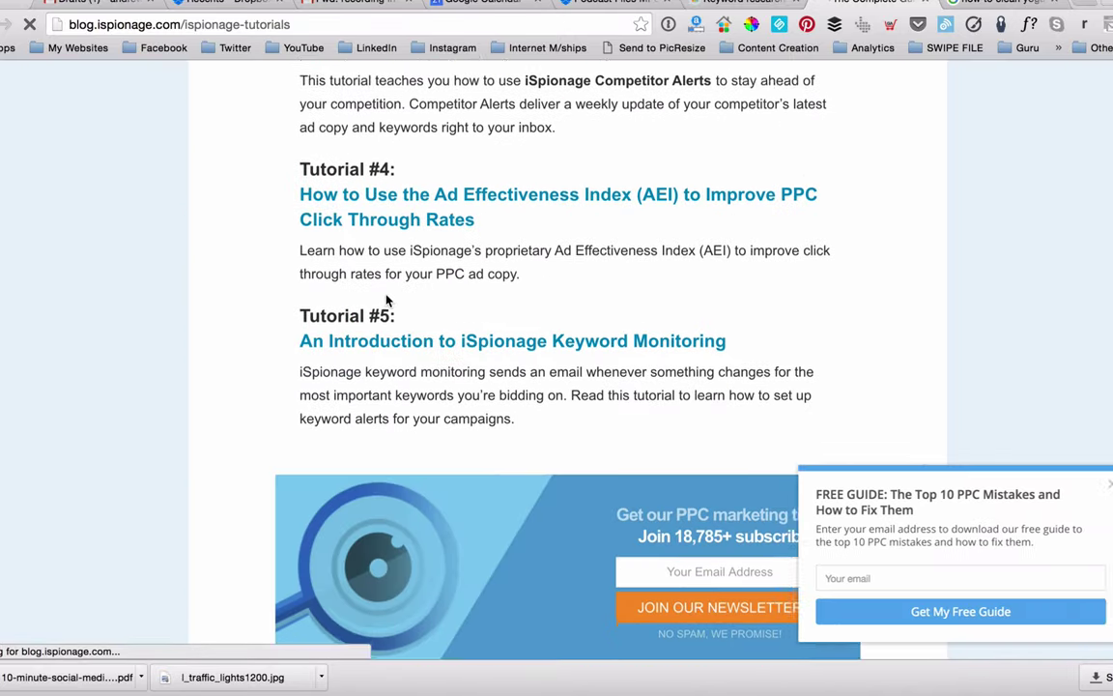
pyautogui.scroll(15, 386, 300)
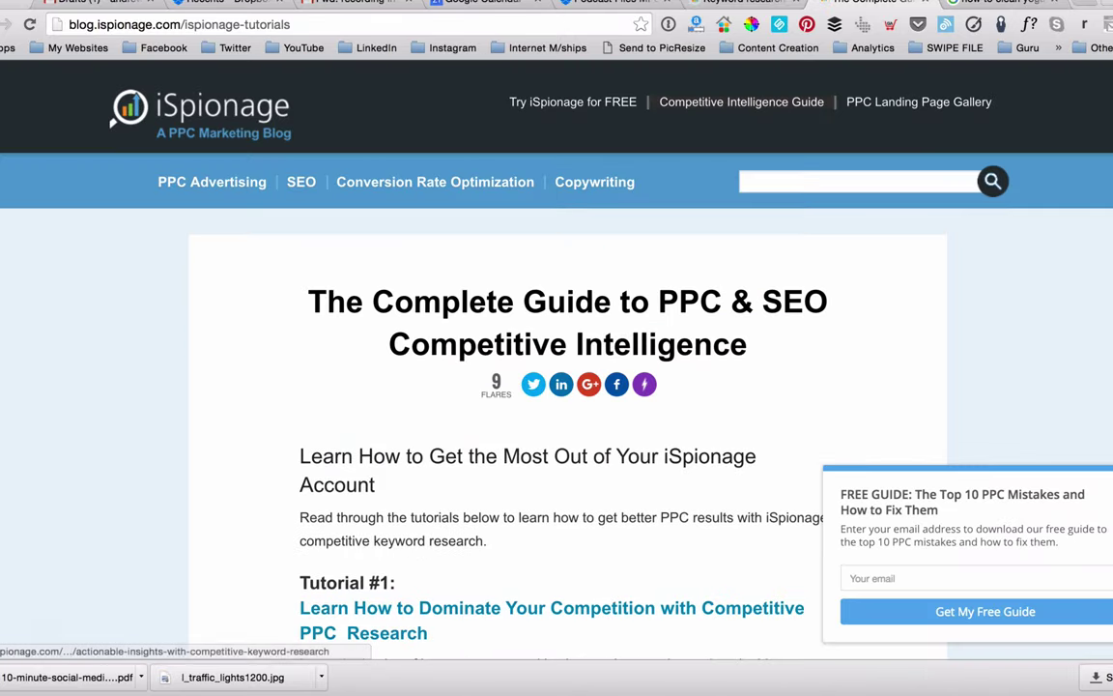